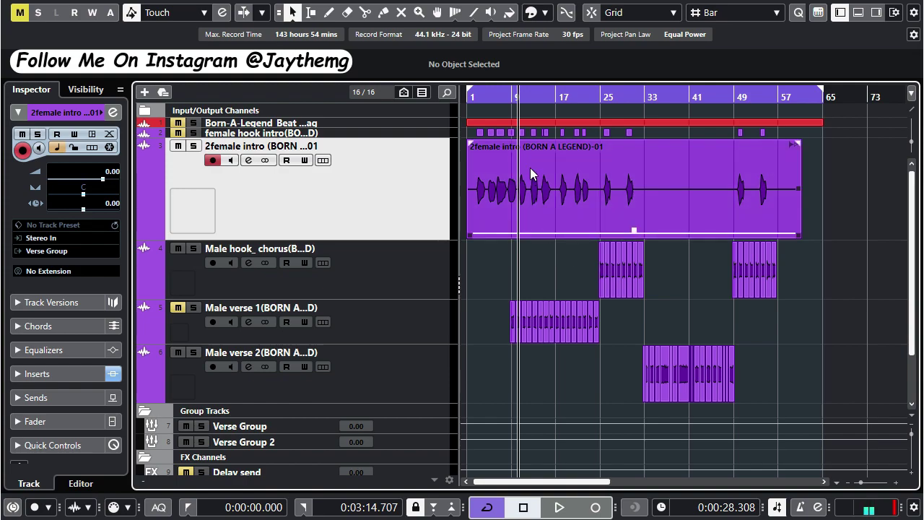
Step: Play back the noisy start of the 2female intro phrase around 10.2, just before the vocal comes in
{"action": "left_click_drag", "start_coordinate": [515, 96], "coordinate": [521, 176]}
{"action": "scroll", "coordinate": [523, 177], "scroll_direction": "up", "scroll_amount": 4}
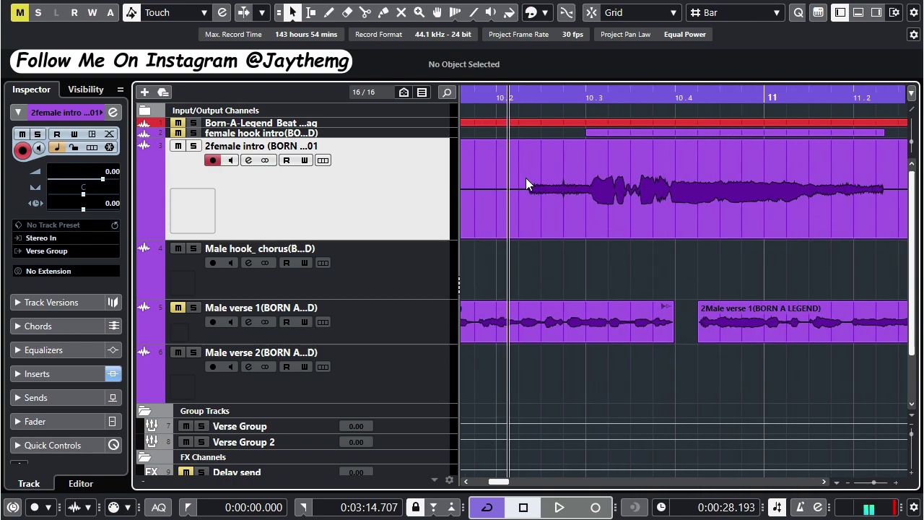
{"action": "left_click", "coordinate": [528, 92]}
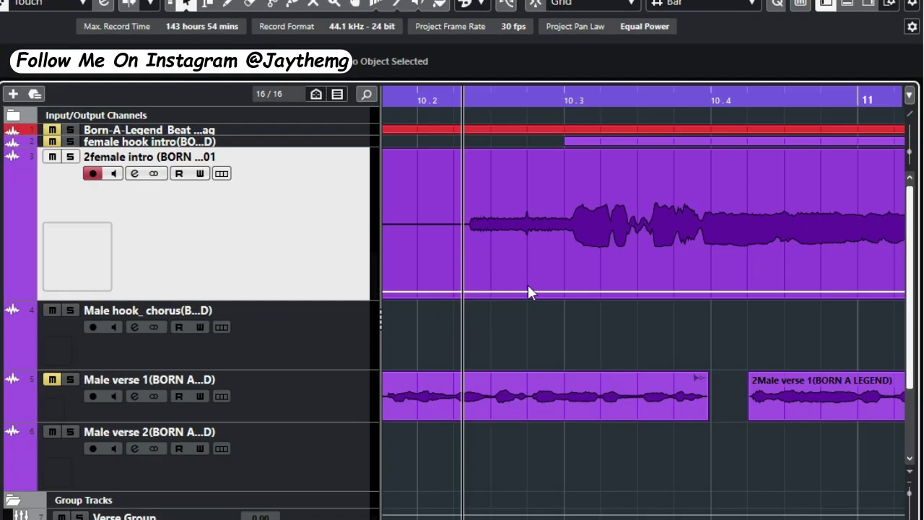
{"action": "key", "text": "space"}
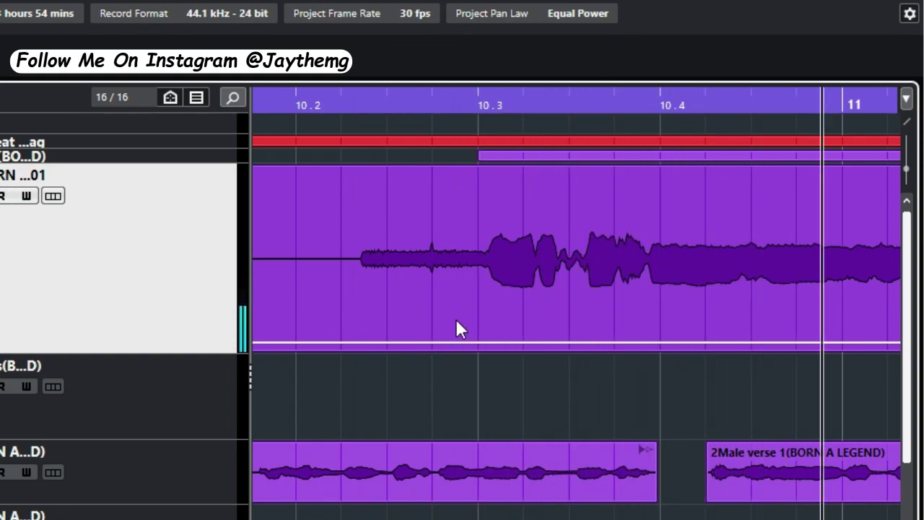
{"action": "key", "text": "space"}
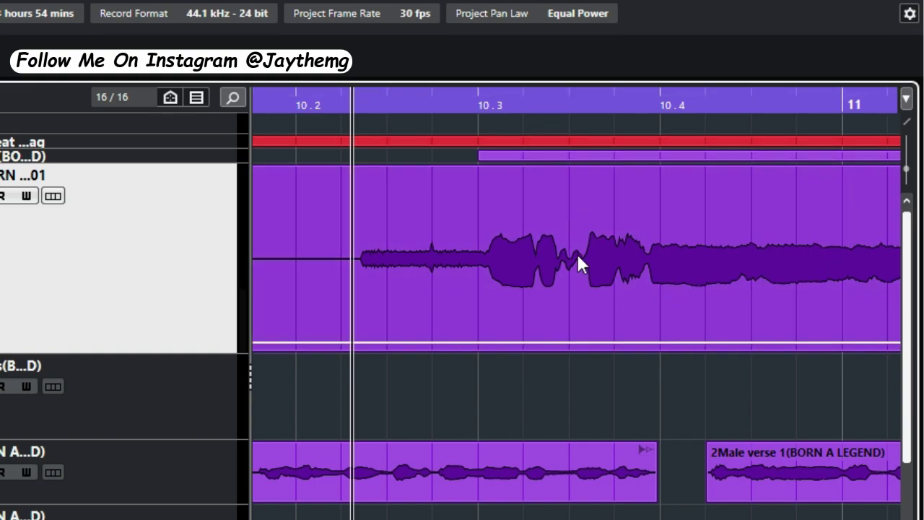
Step: Try to split the 2female intro clip at 10. 2. 4. 95 and add a short fade-in, then undo the edit
{"action": "right_click", "coordinate": [475, 213]}
{"action": "left_click", "coordinate": [524, 222]}
{"action": "left_click", "coordinate": [468, 260]}
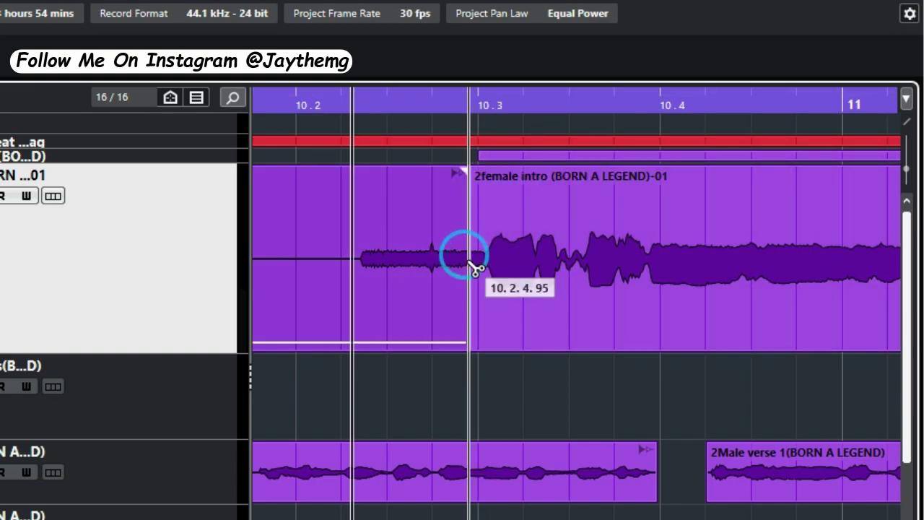
{"action": "left_click", "coordinate": [477, 172]}
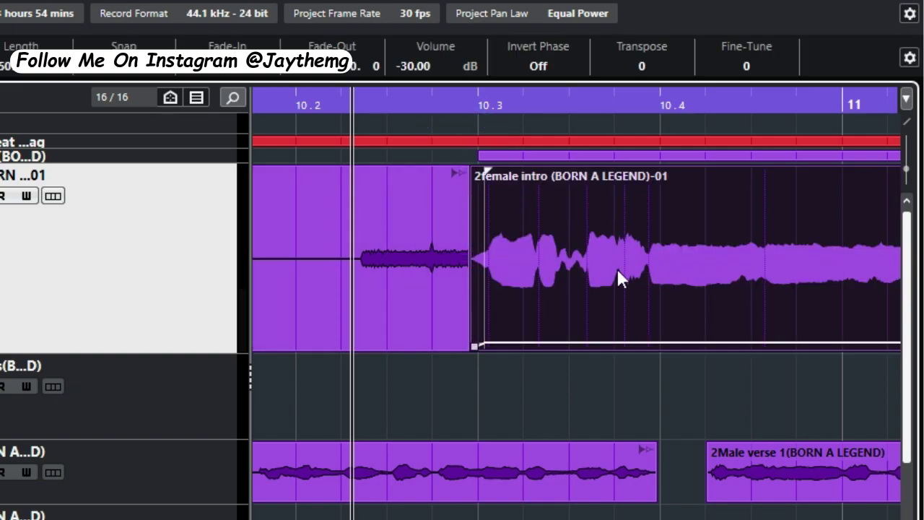
{"action": "key", "text": "ctrl+z"}
{"action": "key", "text": "space"}
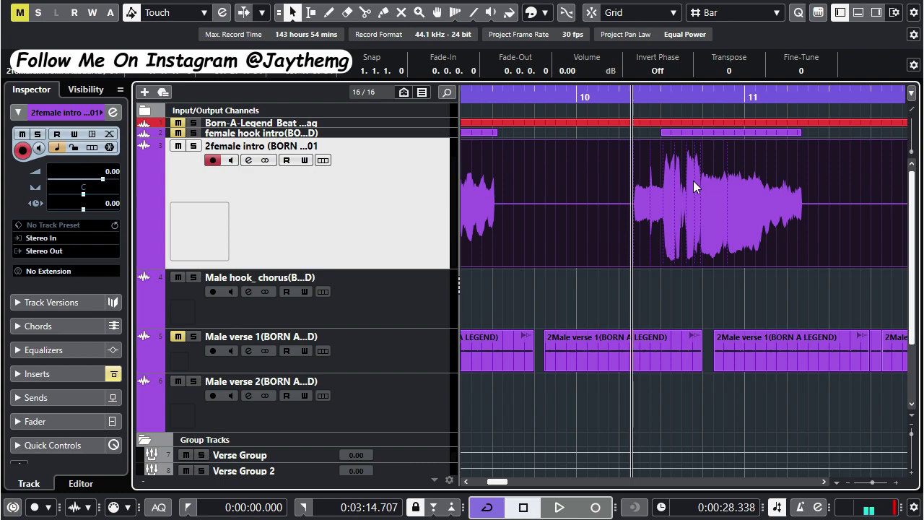
Step: Solo the 2female intro track and select the Born-A-Legend Beat clip with the whole project in view
{"action": "left_click", "coordinate": [193, 147]}
{"action": "key", "text": "shift+f"}
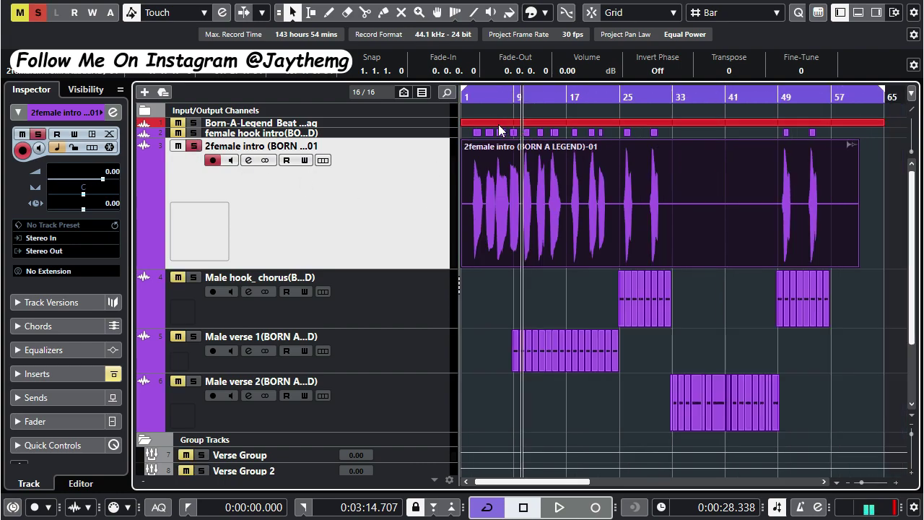
{"action": "left_click", "coordinate": [497, 123]}
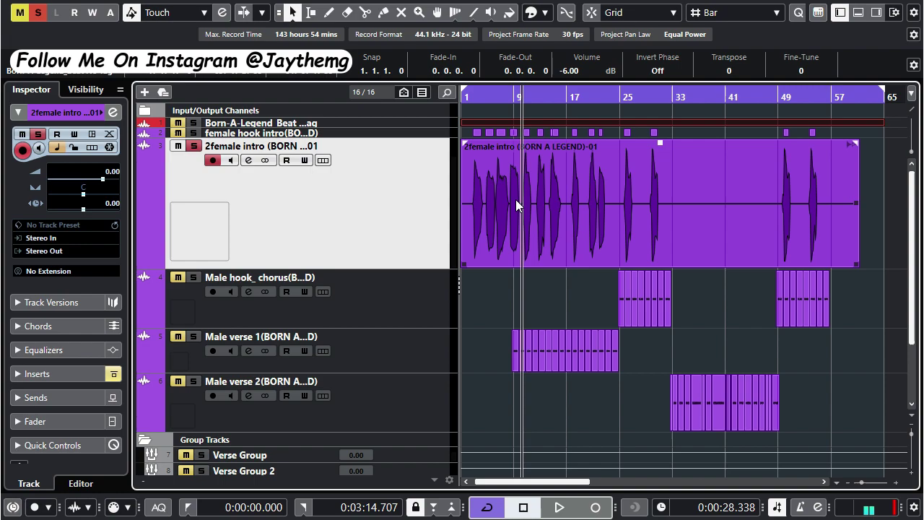
{"action": "scroll", "coordinate": [547, 268], "scroll_direction": "down", "scroll_amount": 2}
{"action": "scroll", "coordinate": [615, 243], "scroll_direction": "up", "scroll_amount": 2}
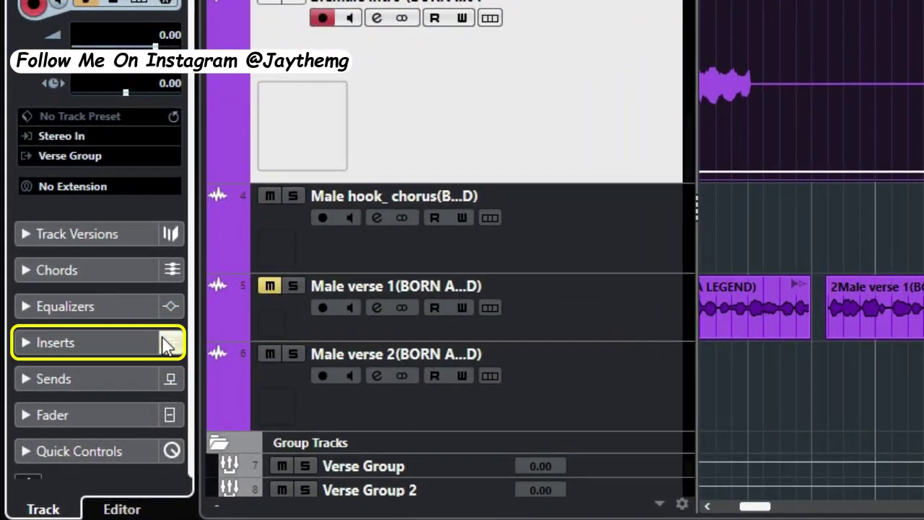
Step: Bypass the inserts on the 2female intro track and route its output to Stereo Out
{"action": "left_click", "coordinate": [112, 375]}
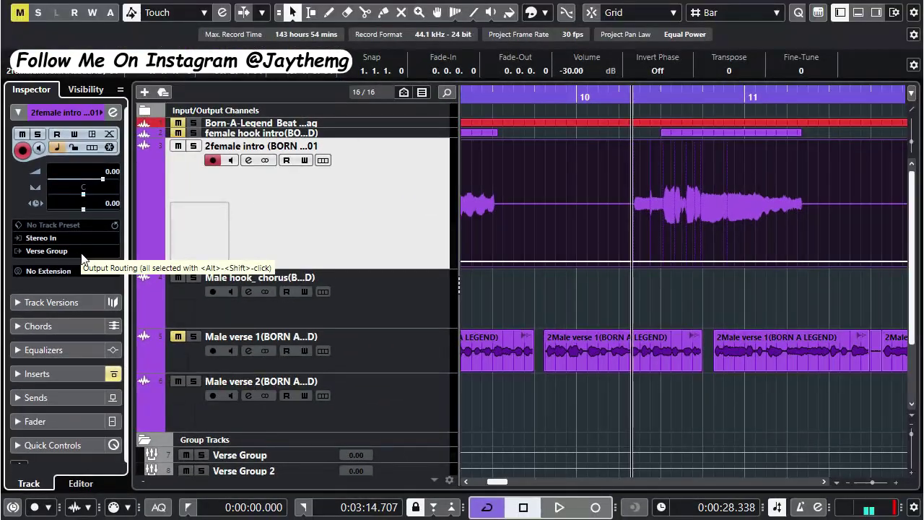
{"action": "left_click", "coordinate": [132, 155]}
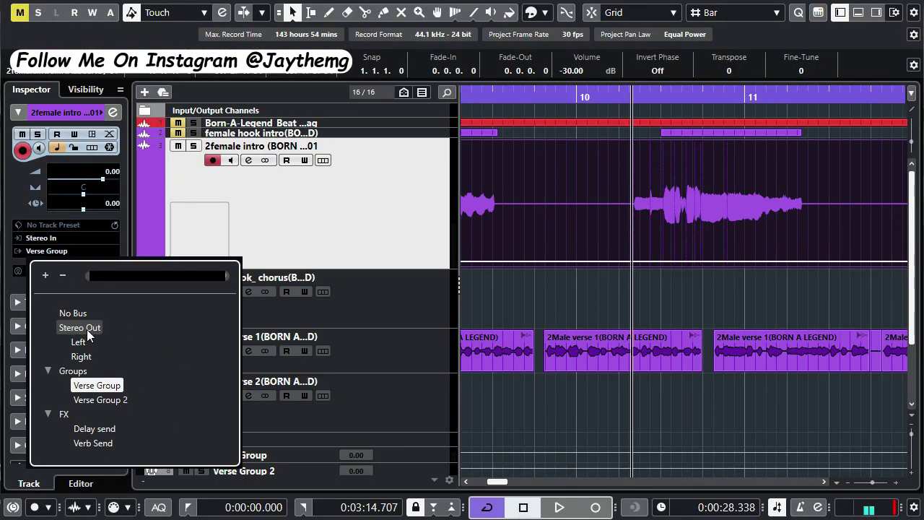
{"action": "left_click", "coordinate": [88, 329]}
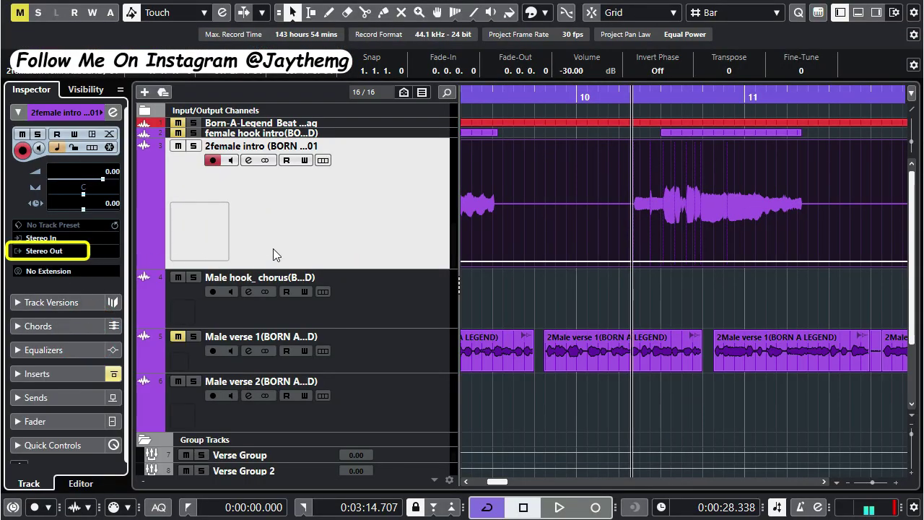
Step: Set the 2female intro clip's volume to 0 dB and play it back
{"action": "left_click", "coordinate": [587, 70]}
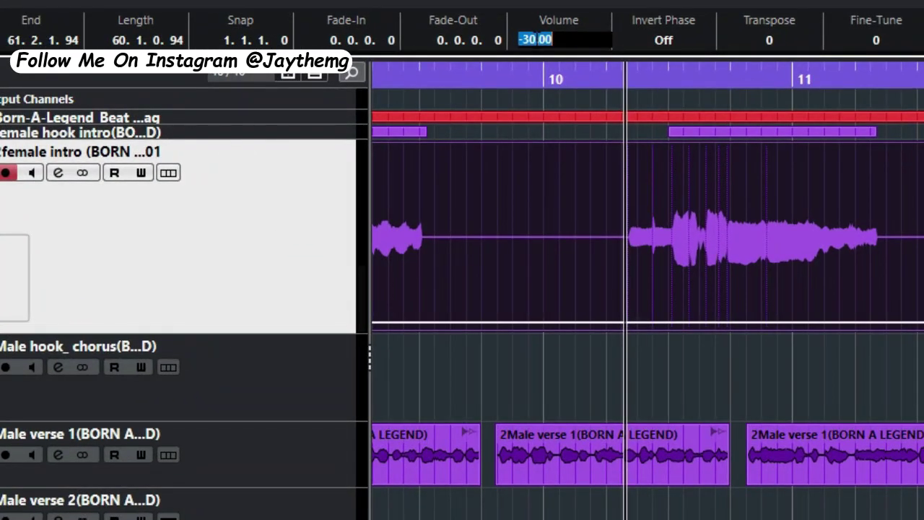
{"action": "type", "text": "0"}
{"action": "key", "text": "Return"}
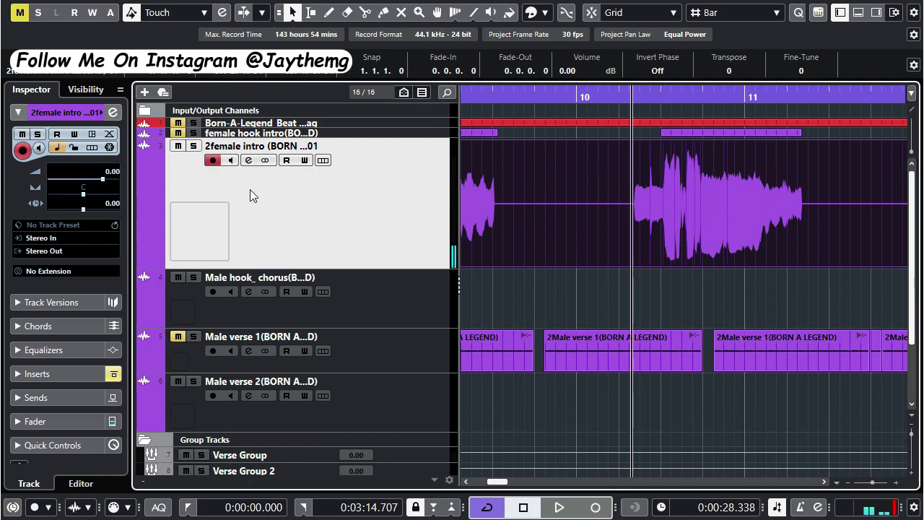
{"action": "key", "text": "space"}
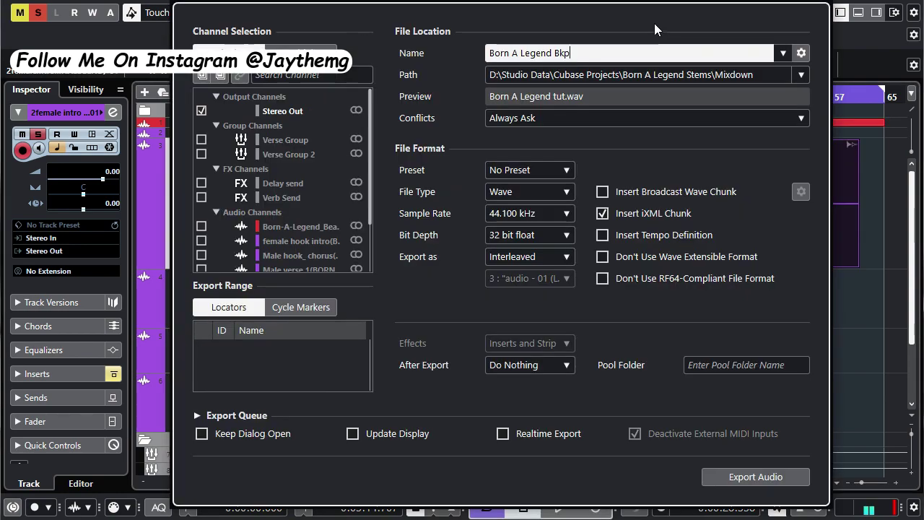
Step: Export the soloed vocal as a Wave file named Born A Legend Bkp to the Desktop folder
{"action": "key", "text": "Return"}
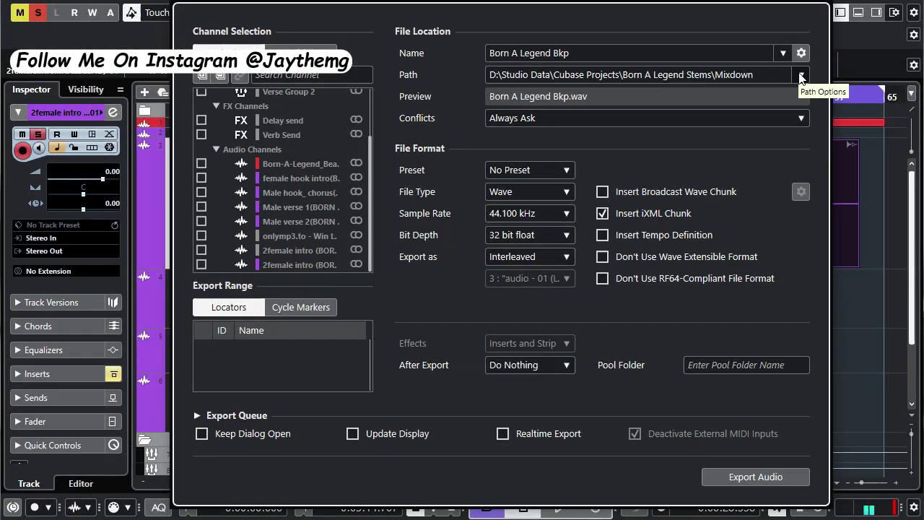
{"action": "left_click", "coordinate": [799, 74]}
{"action": "left_click", "coordinate": [621, 93]}
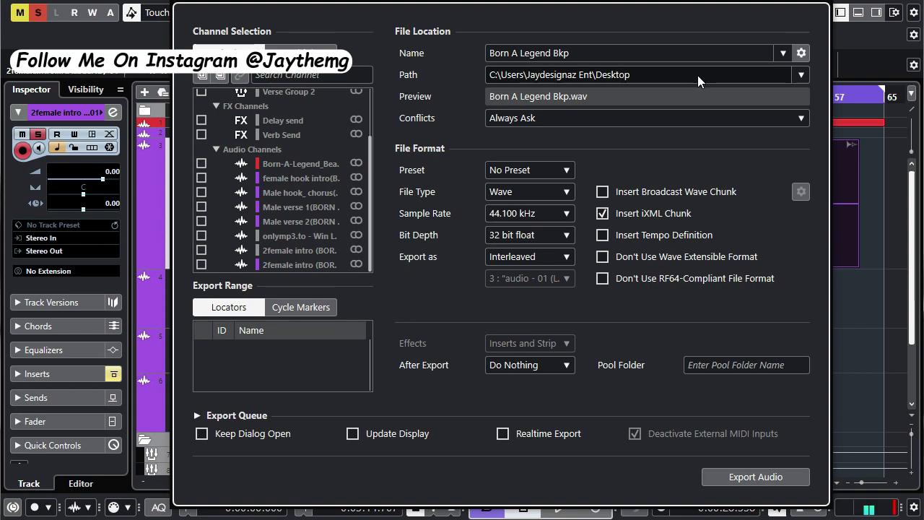
{"action": "left_click", "coordinate": [755, 475]}
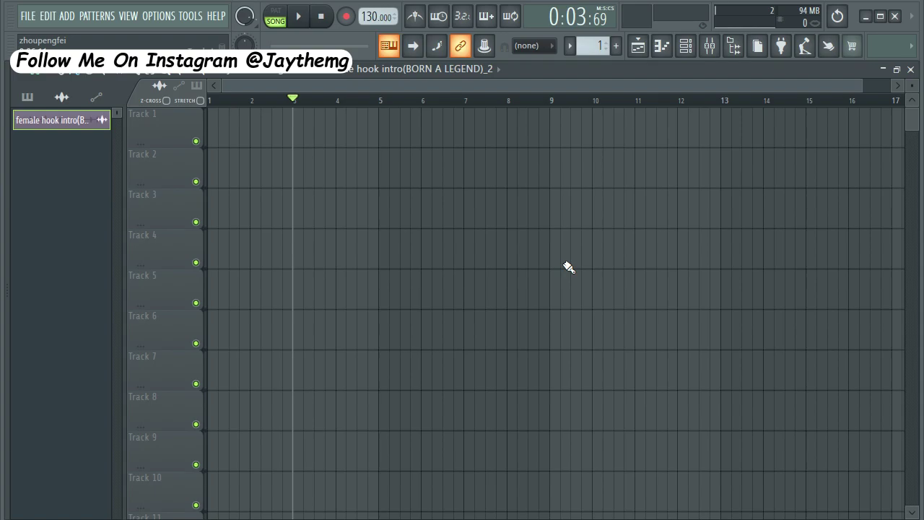
Step: In FL Studio, import Born A Legend Bkp from the Desktop folder onto Track 1 at the start of the playlist
{"action": "key", "text": "super+e"}
{"action": "left_click_drag", "start_coordinate": [544, 77], "coordinate": [614, 136]}
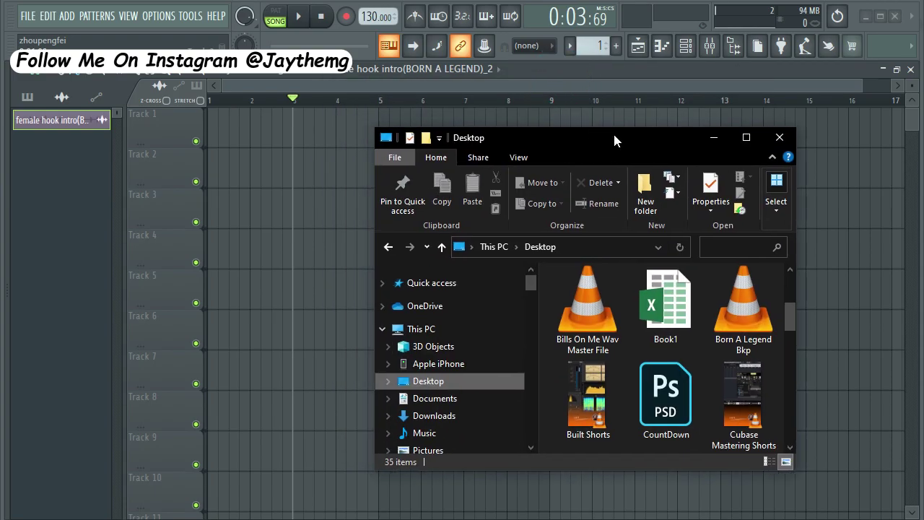
{"action": "left_click_drag", "start_coordinate": [748, 324], "coordinate": [254, 149]}
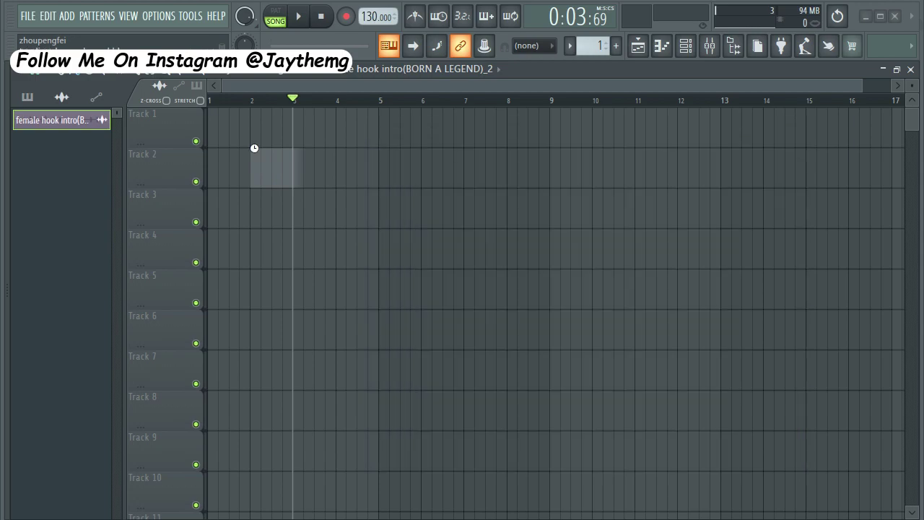
{"action": "left_click_drag", "start_coordinate": [466, 173], "coordinate": [395, 129]}
{"action": "scroll", "coordinate": [426, 116], "scroll_direction": "down", "scroll_amount": 6}
Step: Open the Born A Legend Bkp clip's sample in the Edison audio editor
{"action": "double_click", "coordinate": [432, 115]}
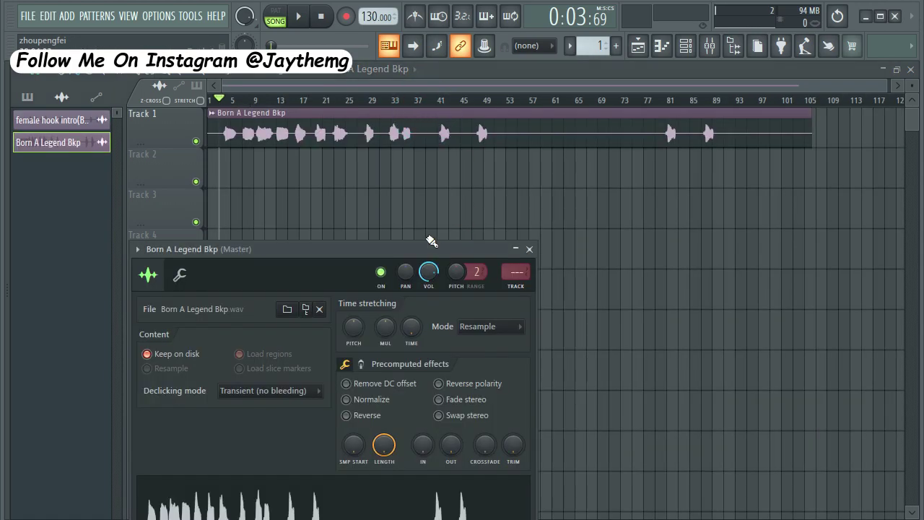
{"action": "left_click_drag", "start_coordinate": [430, 241], "coordinate": [546, 127]}
{"action": "right_click", "coordinate": [480, 396]}
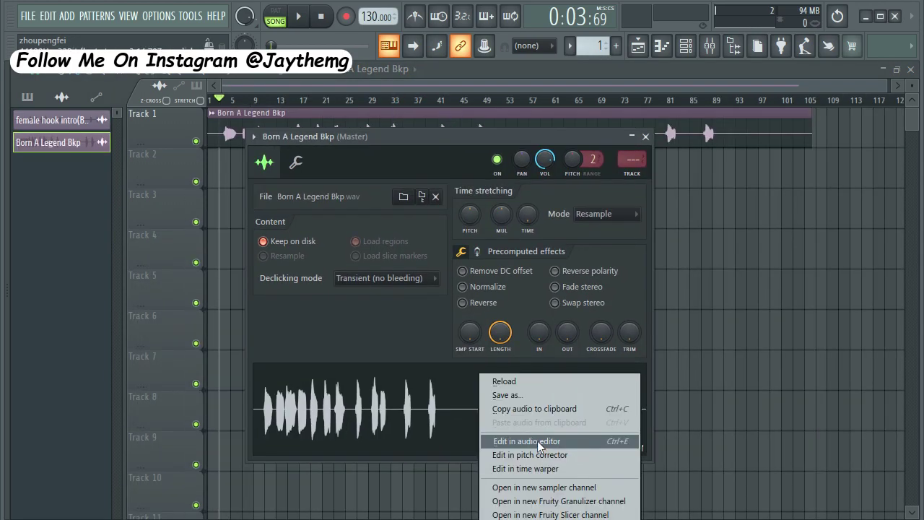
{"action": "left_click", "coordinate": [538, 441]}
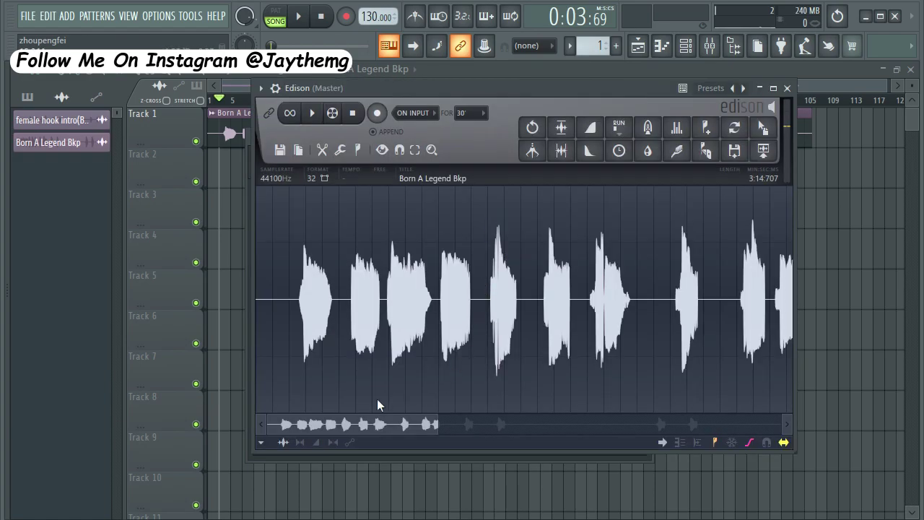
Step: Select the noise-only section from 28:394 to 28:502 and acquire it as the noise profile in Clean up (denoise)
{"action": "left_click_drag", "start_coordinate": [267, 425], "coordinate": [329, 426]}
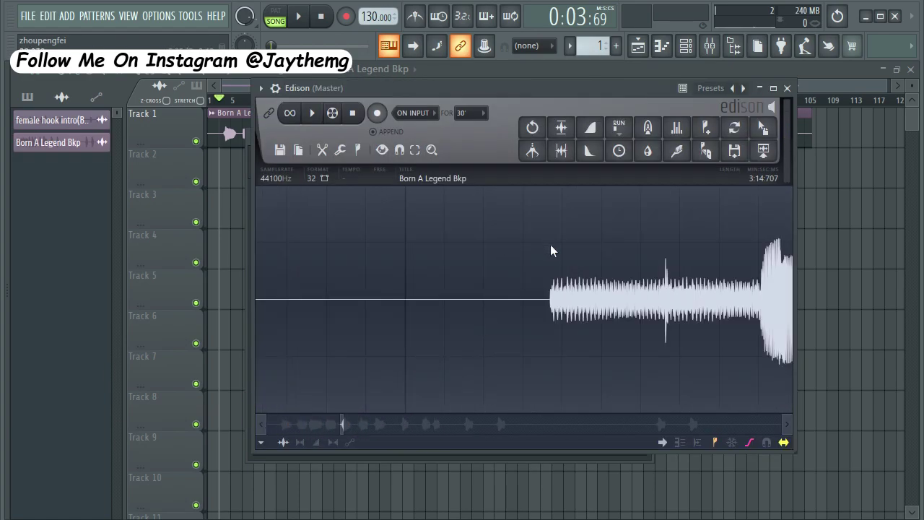
{"action": "right_click", "coordinate": [550, 245]}
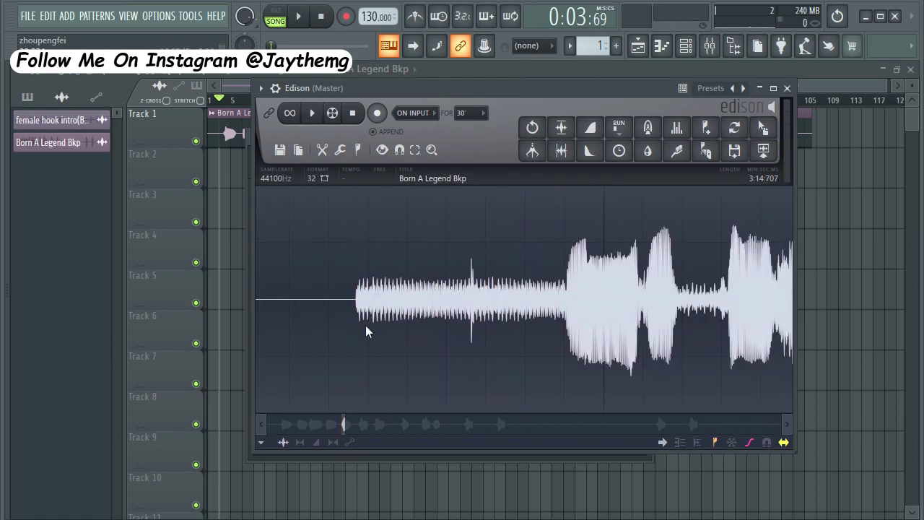
{"action": "left_click_drag", "start_coordinate": [365, 331], "coordinate": [439, 330]}
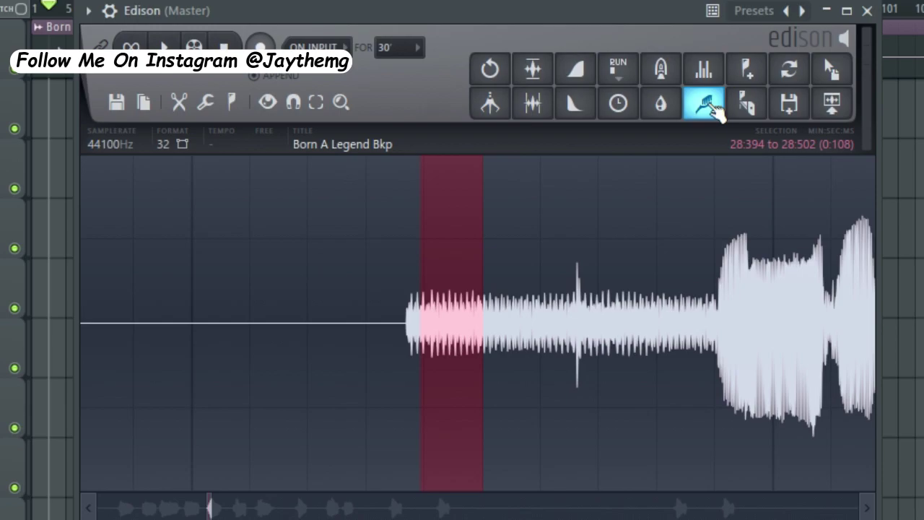
{"action": "left_click", "coordinate": [714, 106]}
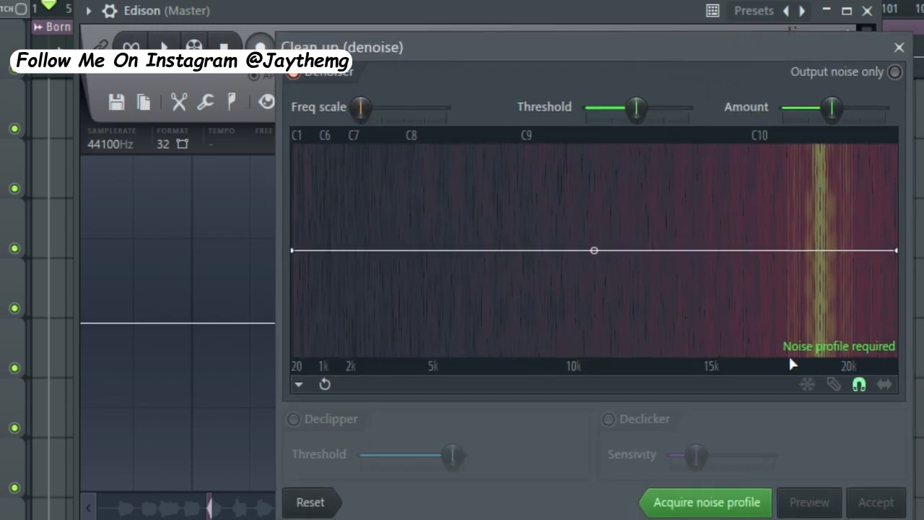
{"action": "left_click", "coordinate": [729, 509]}
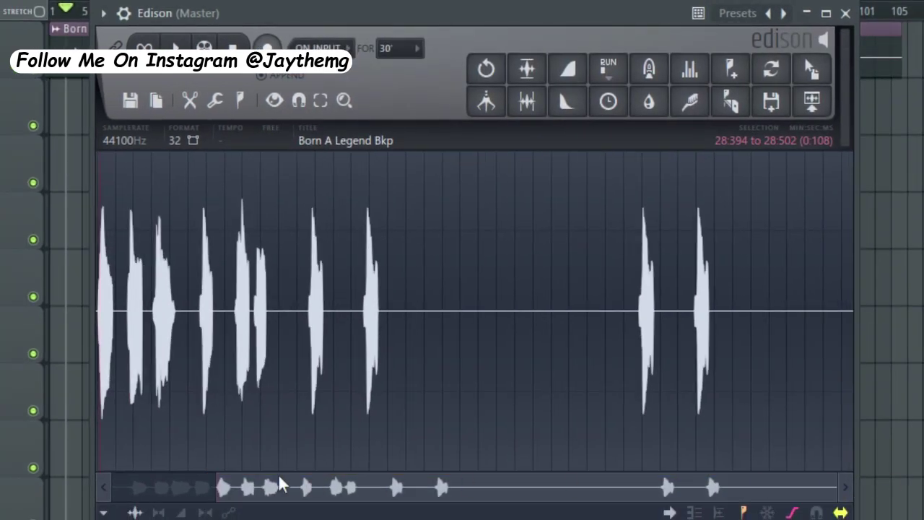
Step: Select the entire Born A Legend Bkp waveform and apply Clean up (denoise) with the acquired noise profile
{"action": "left_click_drag", "start_coordinate": [209, 484], "coordinate": [92, 488]}
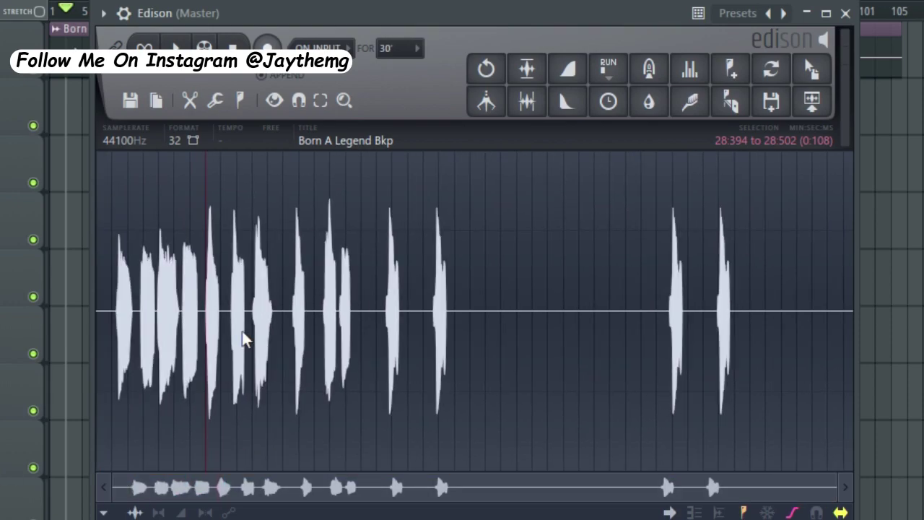
{"action": "key", "text": "ctrl+a"}
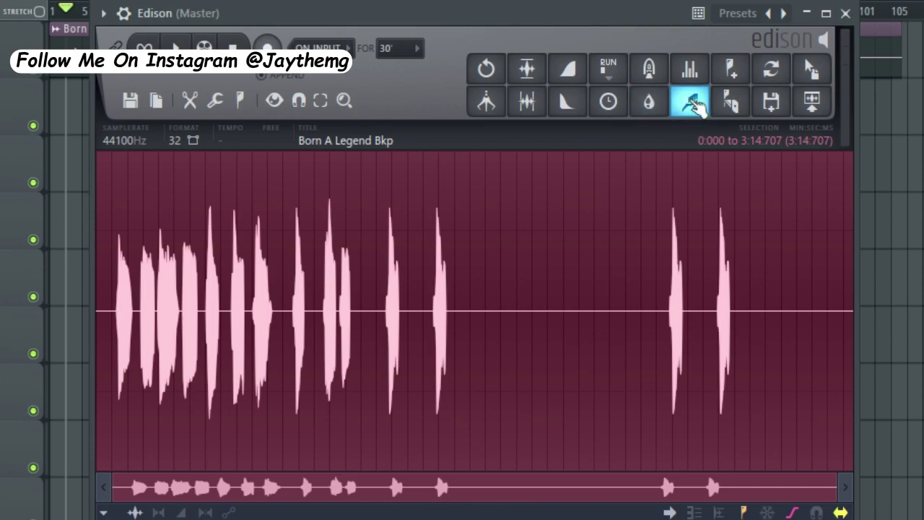
{"action": "left_click", "coordinate": [691, 102]}
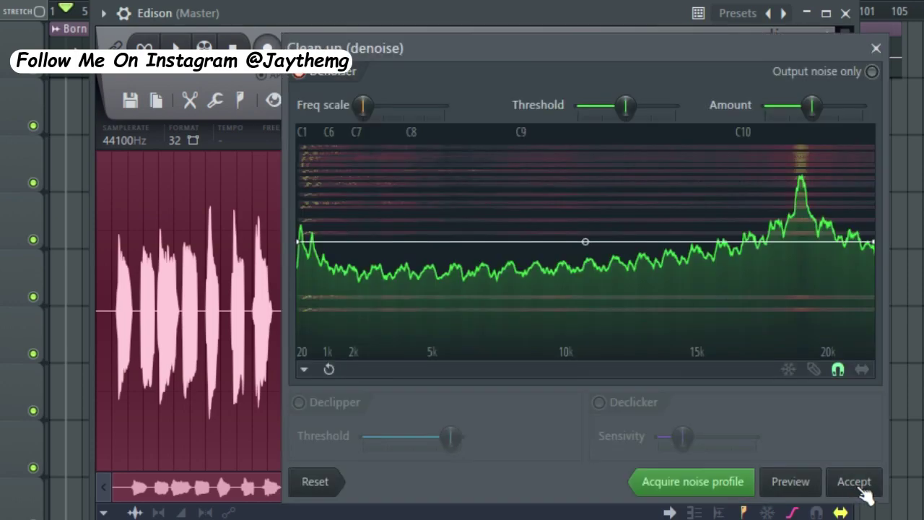
{"action": "left_click", "coordinate": [858, 482]}
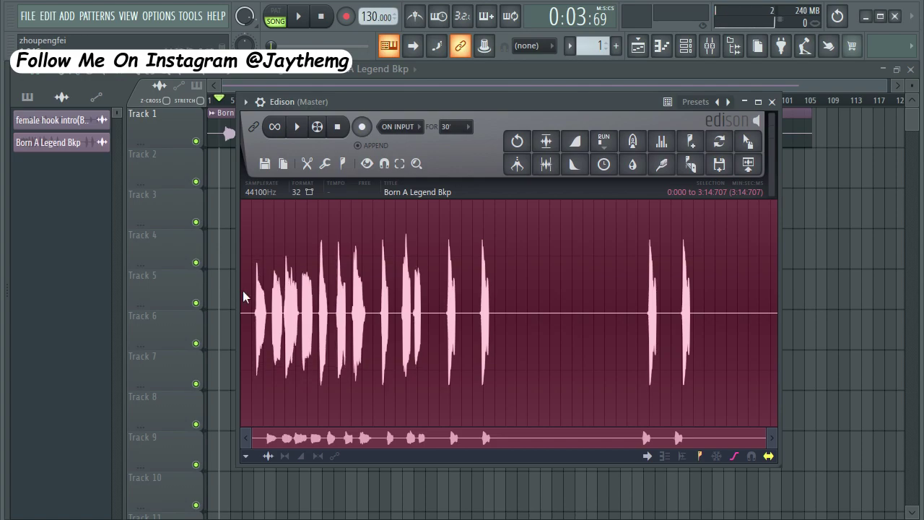
Step: Play back the denoised vocal phrases at the start of the recording
{"action": "left_click_drag", "start_coordinate": [763, 443], "coordinate": [342, 438]}
{"action": "left_click", "coordinate": [681, 217]}
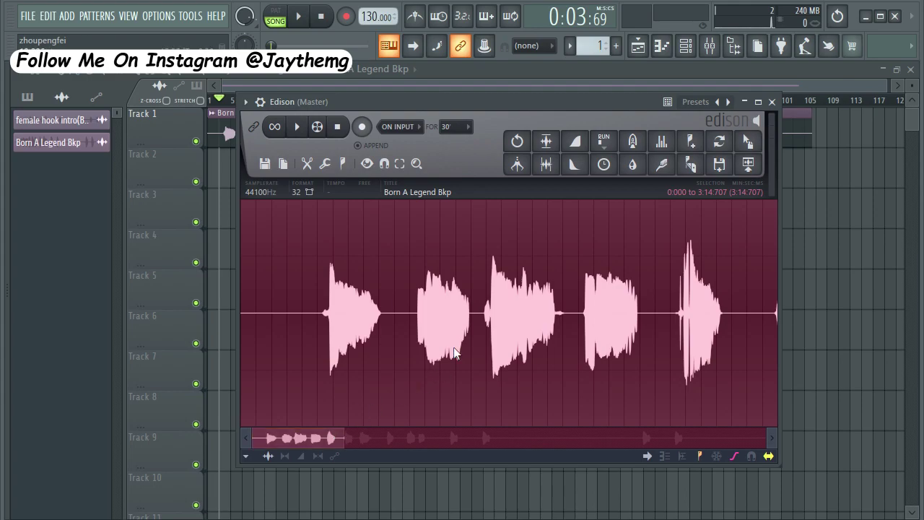
{"action": "key", "text": "space"}
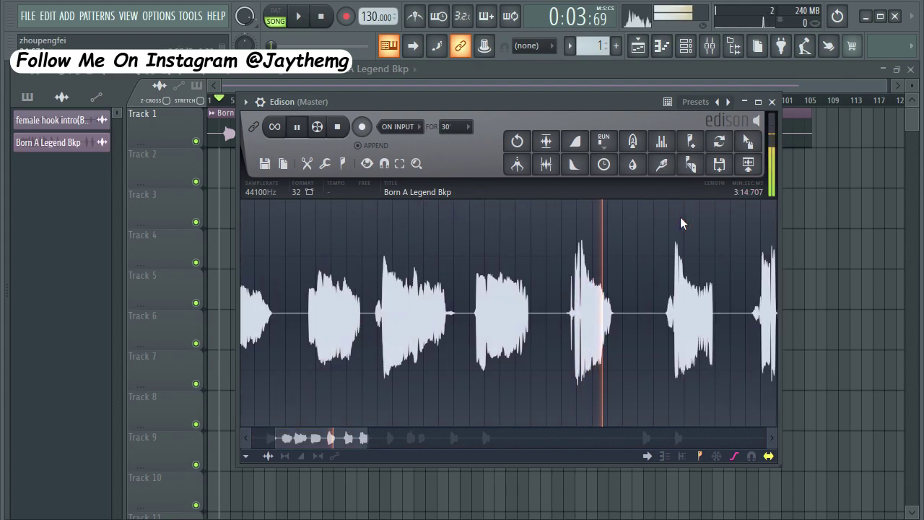
{"action": "left_click", "coordinate": [412, 217]}
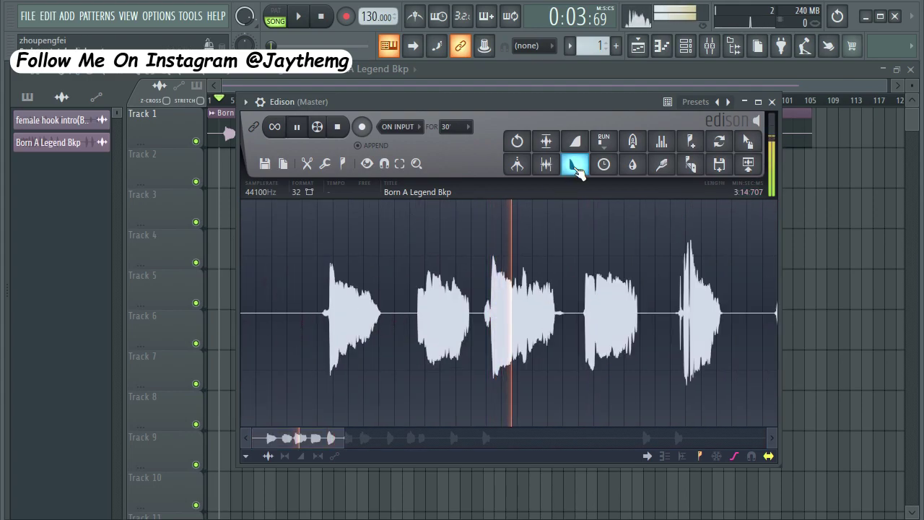
Step: Stop the preview, show the whole waveform, place the denoised audio from Edison on playlist Track 1 and make that track taller
{"action": "left_click", "coordinate": [578, 228]}
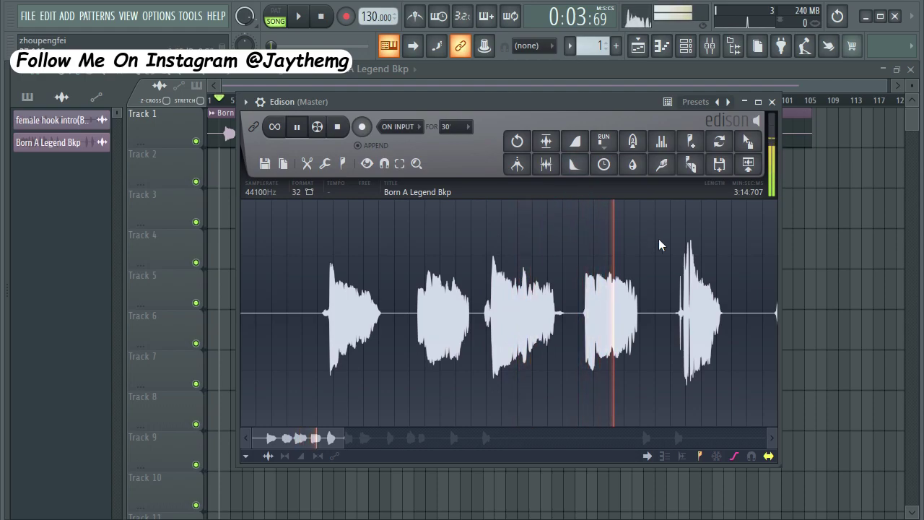
{"action": "key", "text": "space"}
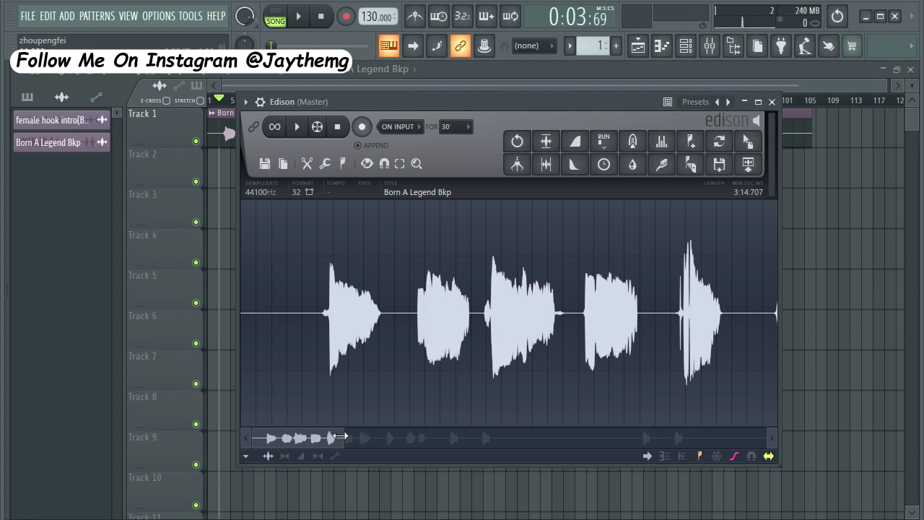
{"action": "left_click_drag", "start_coordinate": [342, 436], "coordinate": [770, 437]}
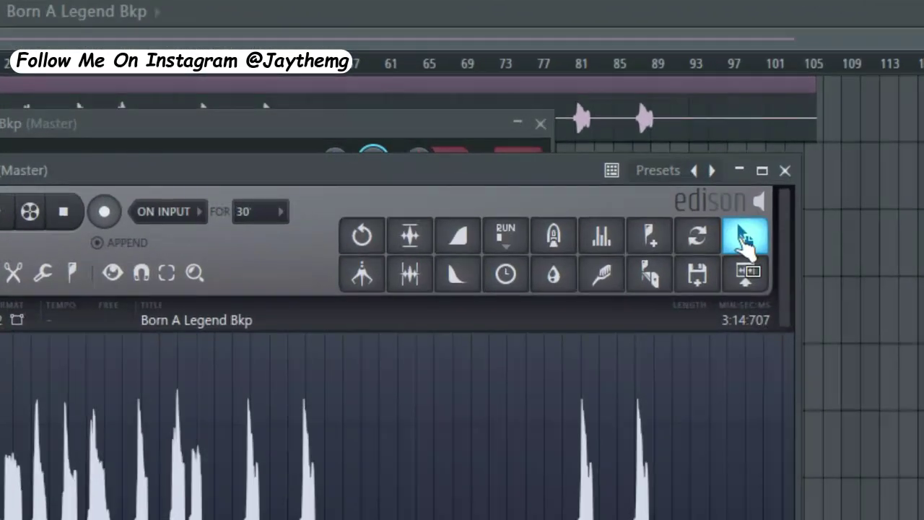
{"action": "left_click_drag", "start_coordinate": [743, 238], "coordinate": [584, 117]}
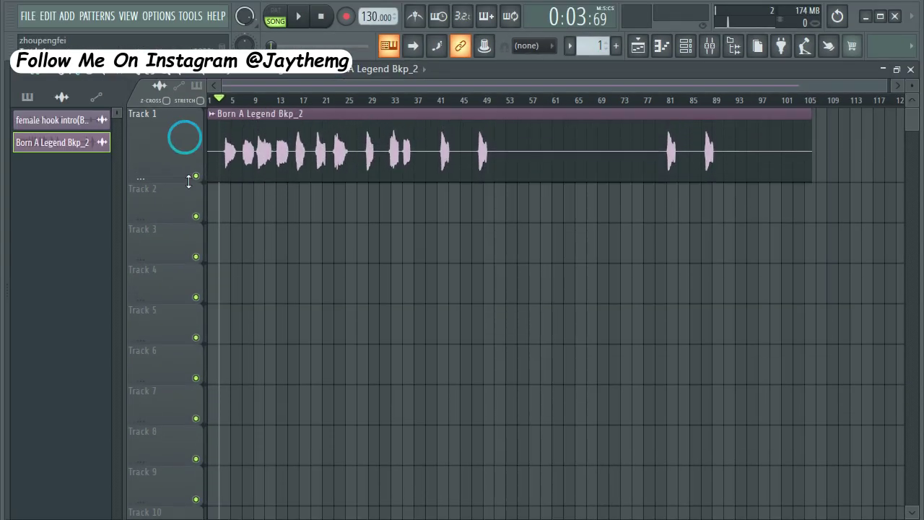
{"action": "left_click_drag", "start_coordinate": [188, 181], "coordinate": [189, 182]}
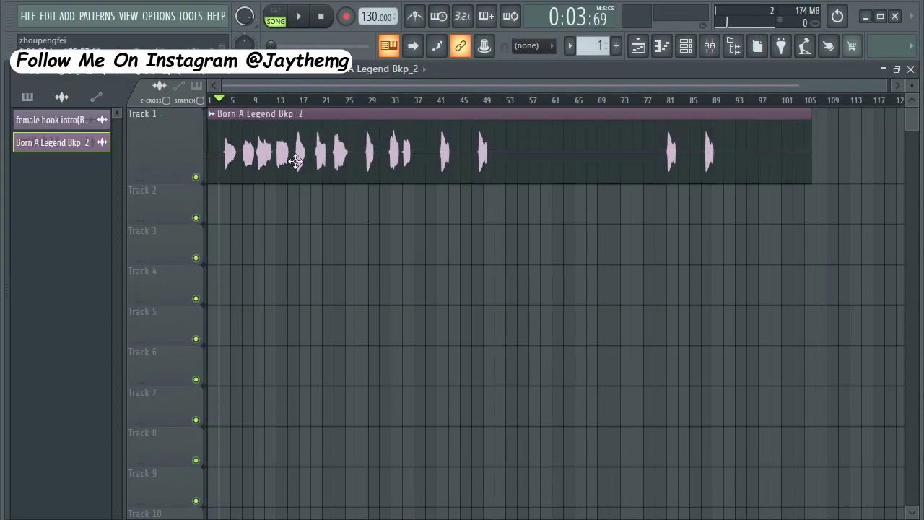
Step: Export the project to the Desktop as a wave file named Born A Legend Bkp 2
{"action": "left_click", "coordinate": [31, 16]}
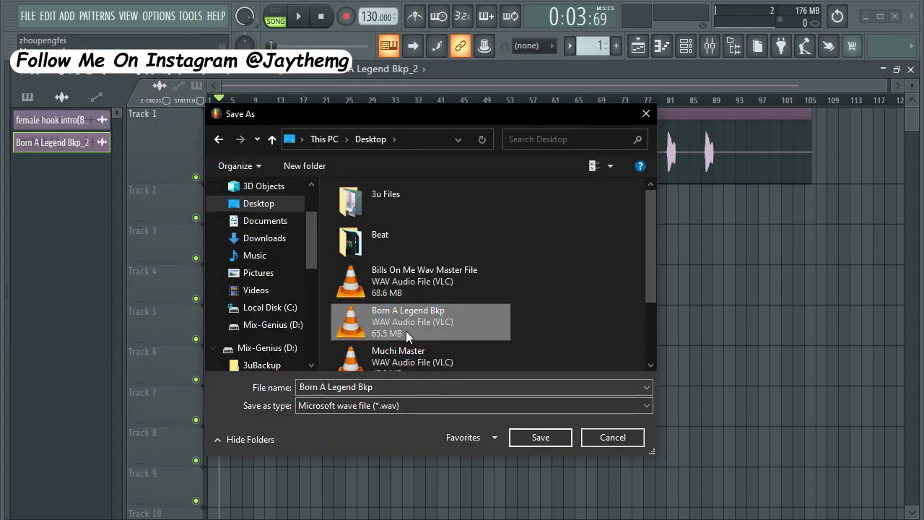
{"action": "scroll", "coordinate": [408, 329], "scroll_direction": "down", "scroll_amount": 1}
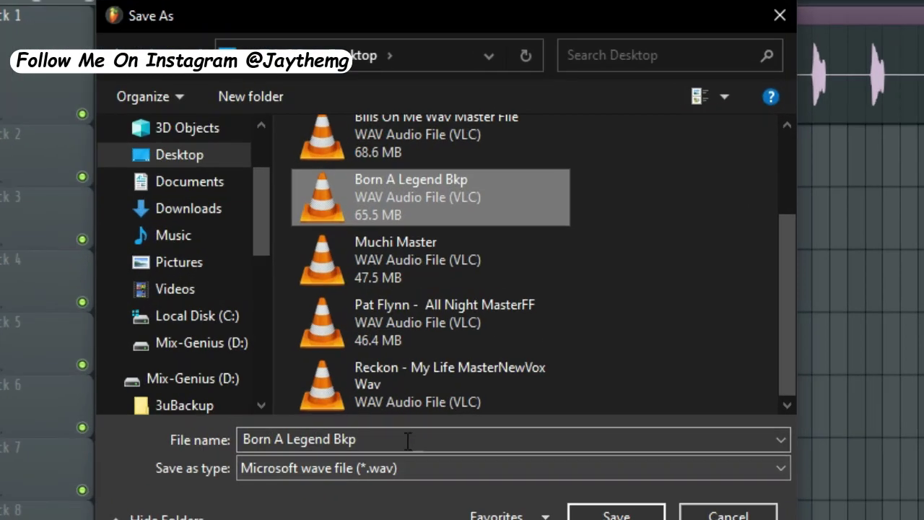
{"action": "left_click", "coordinate": [428, 387]}
{"action": "type", "text": "2"}
{"action": "key", "text": "Return"}
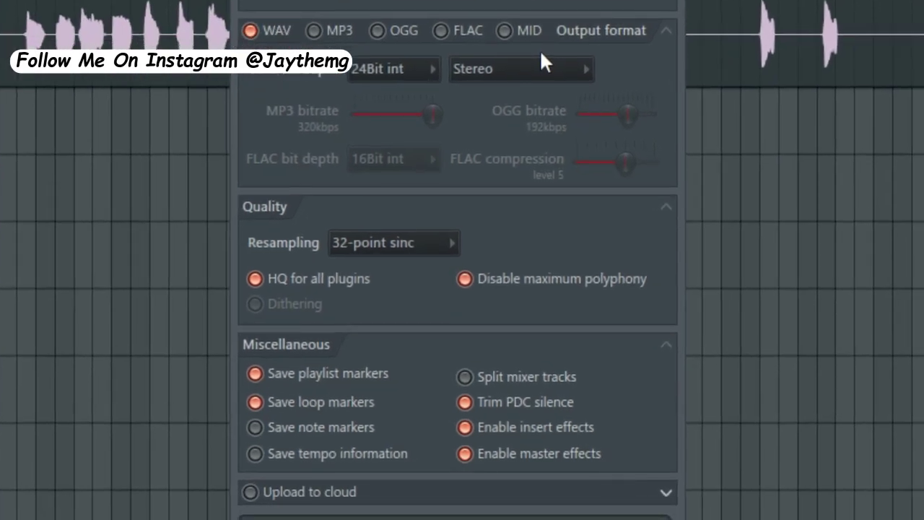
Step: Set the WAV output to Mono (merged) and start rendering the full song
{"action": "left_click", "coordinate": [540, 75]}
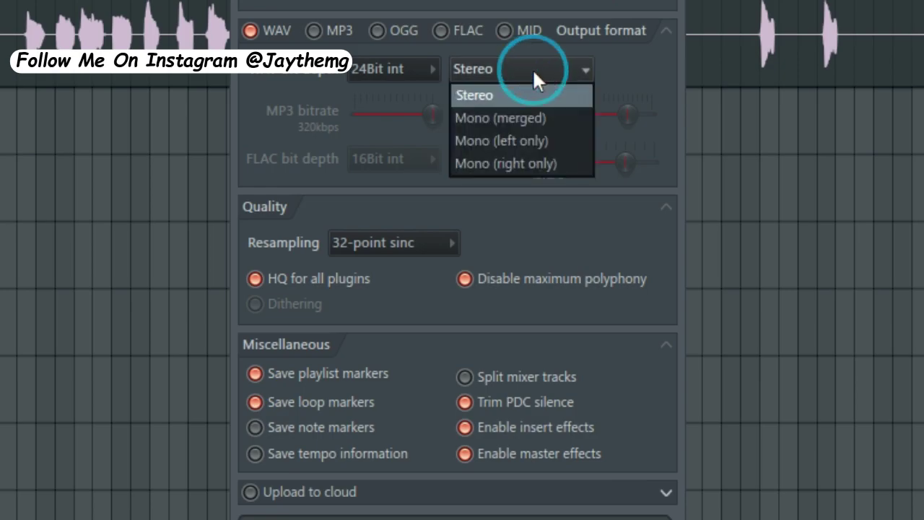
{"action": "left_click", "coordinate": [517, 119]}
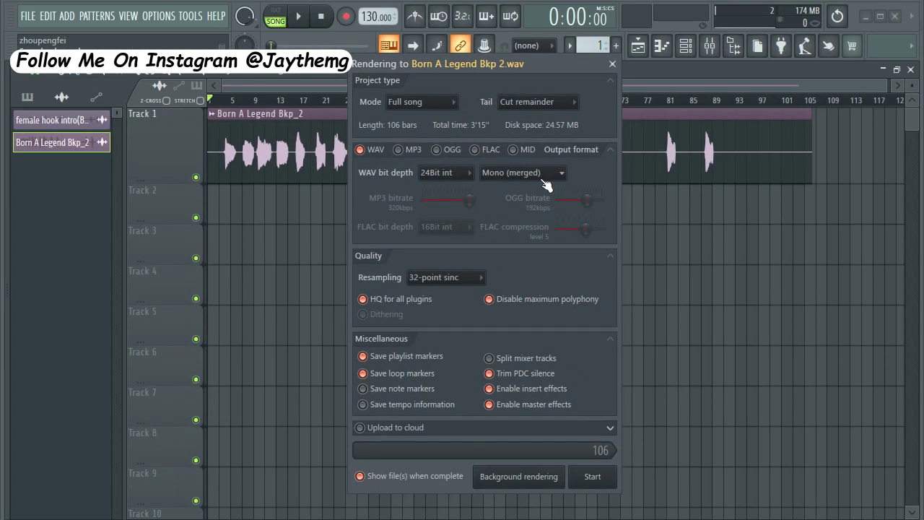
{"action": "left_click", "coordinate": [547, 184]}
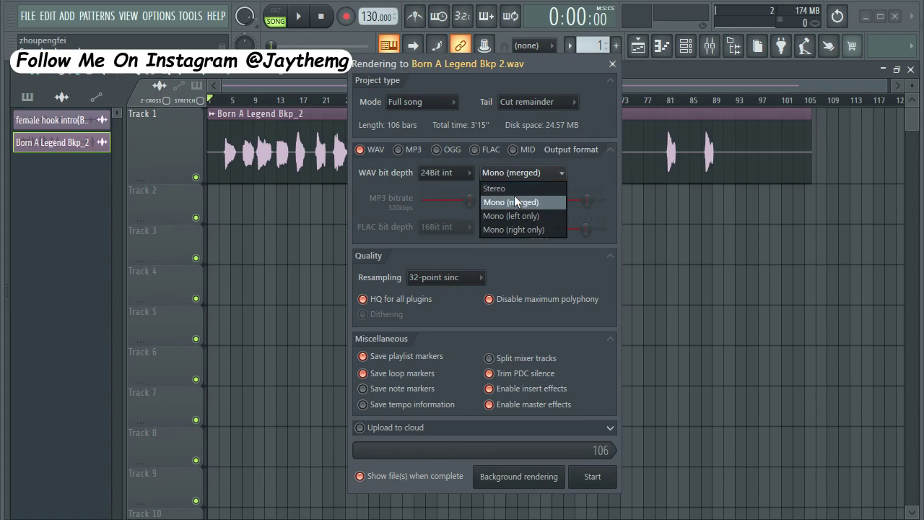
{"action": "left_click", "coordinate": [514, 200]}
{"action": "left_click", "coordinate": [592, 477]}
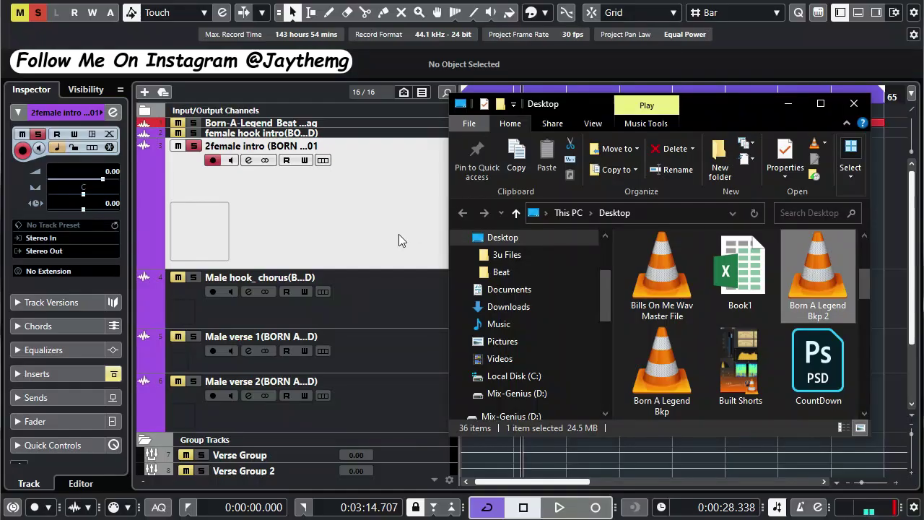
Step: Import the rendered Born A Legend Bkp 2 file from the Desktop into the Cubase project, copying it to the project folder
{"action": "scroll", "coordinate": [394, 242], "scroll_direction": "down", "scroll_amount": 3}
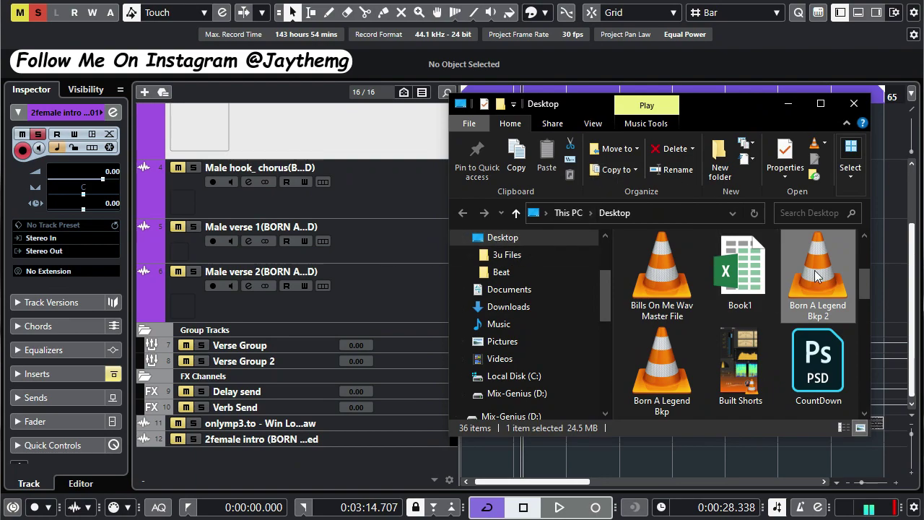
{"action": "left_click_drag", "start_coordinate": [818, 277], "coordinate": [491, 456]}
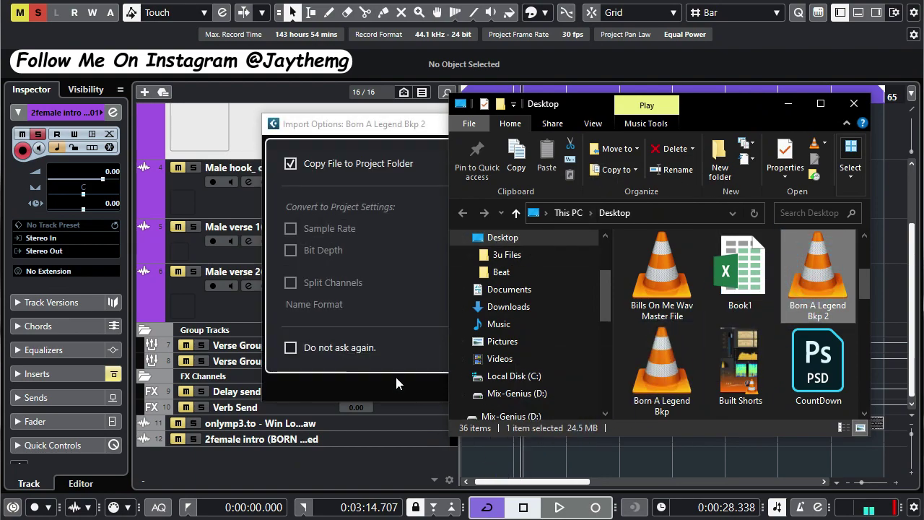
{"action": "left_click", "coordinate": [620, 385]}
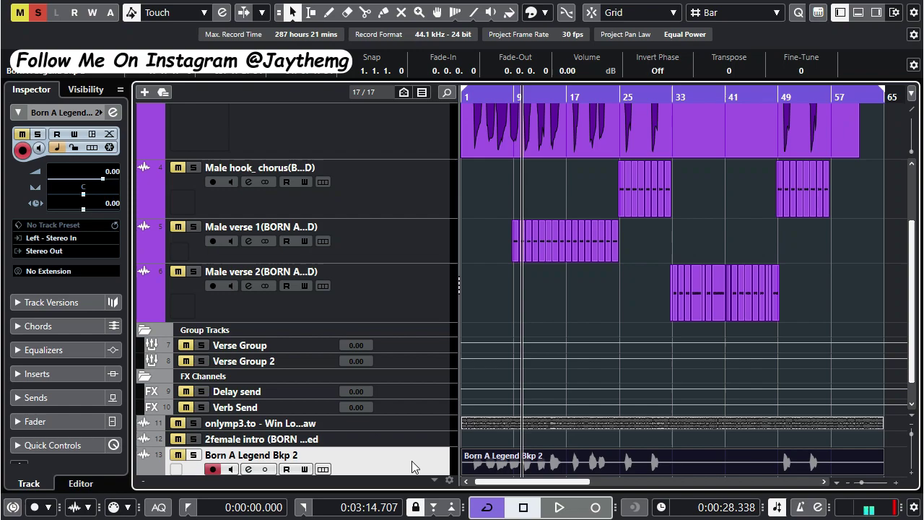
Step: Move the Born A Legend Bkp 2 track directly below the soloed 2female intro track and delete the original clips on 2female intro
{"action": "left_click_drag", "start_coordinate": [412, 462], "coordinate": [429, 186]}
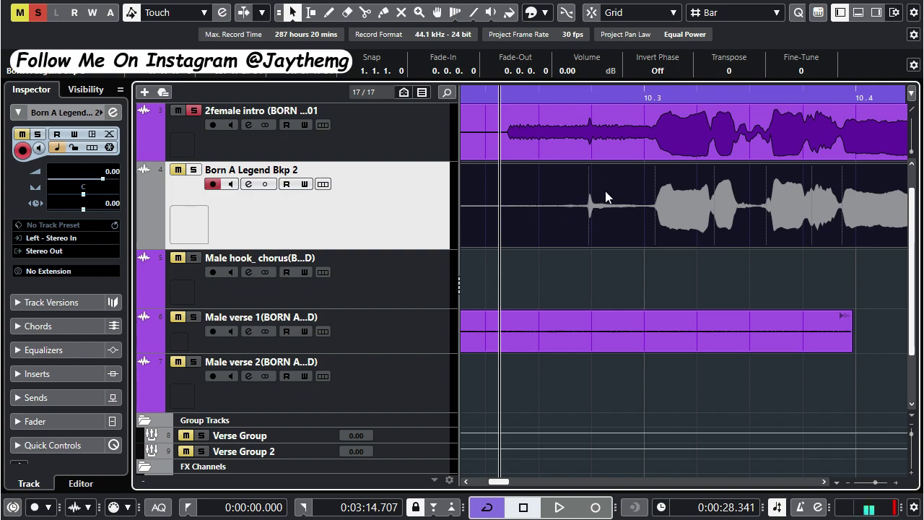
{"action": "scroll", "coordinate": [603, 191], "scroll_direction": "up", "scroll_amount": 1}
{"action": "left_click", "coordinate": [566, 177]}
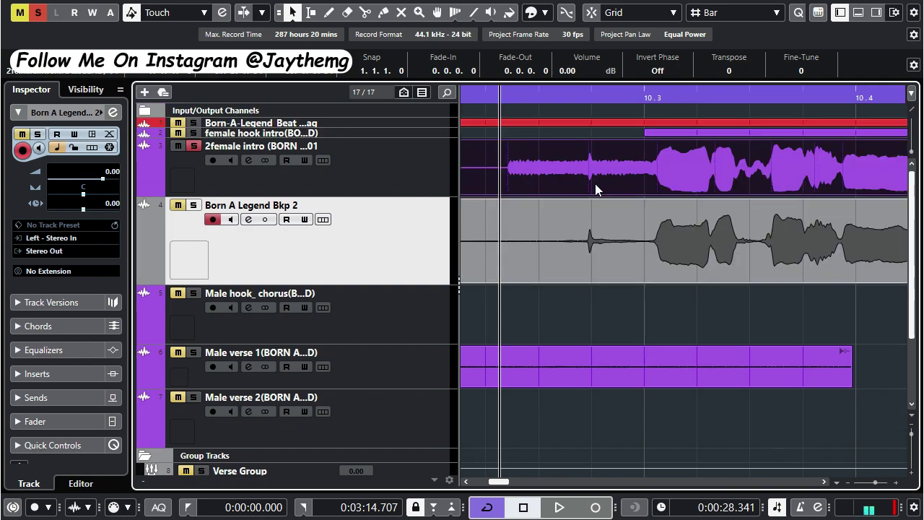
{"action": "key", "text": "Delete"}
Step: Move the Born A Legend Bkp 2 audio onto the 2female intro track and cut out a short section around bar 10
{"action": "left_click", "coordinate": [592, 216]}
{"action": "left_click_drag", "start_coordinate": [592, 218], "coordinate": [589, 181]}
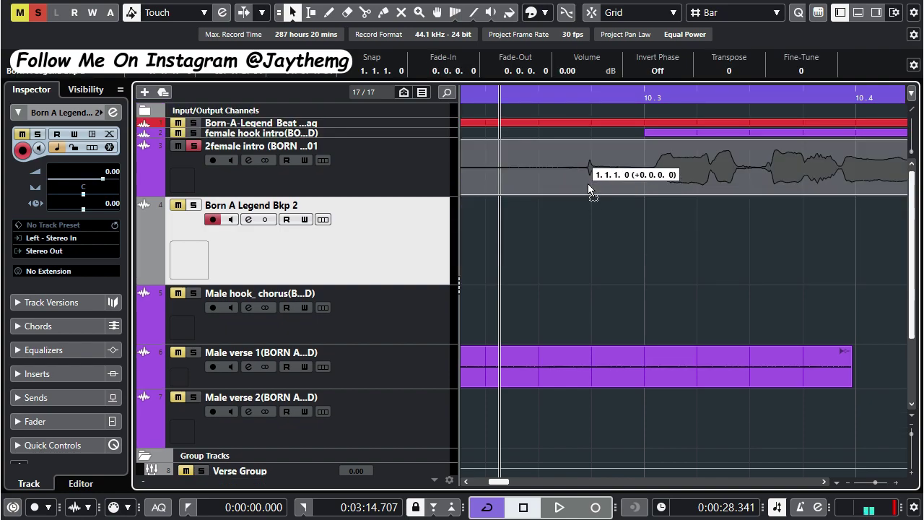
{"action": "left_click", "coordinate": [666, 169]}
{"action": "left_click", "coordinate": [538, 227]}
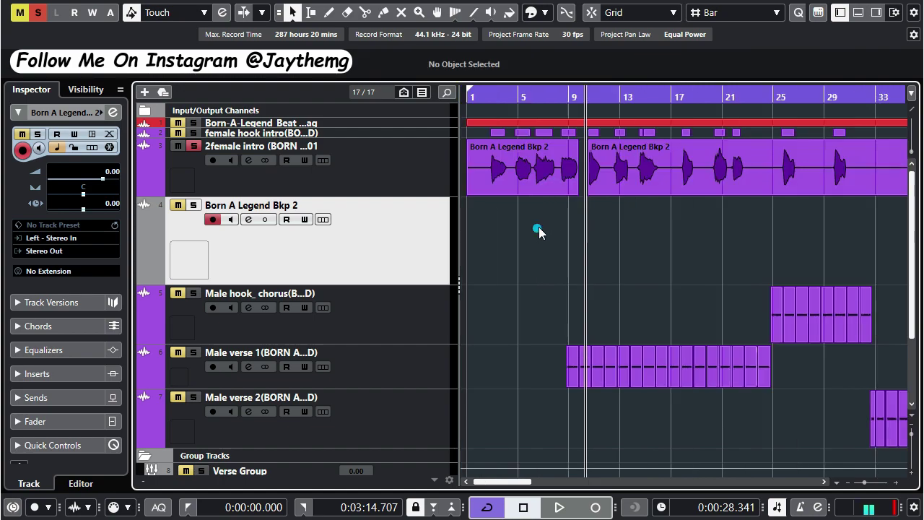
{"action": "left_click", "coordinate": [671, 149]}
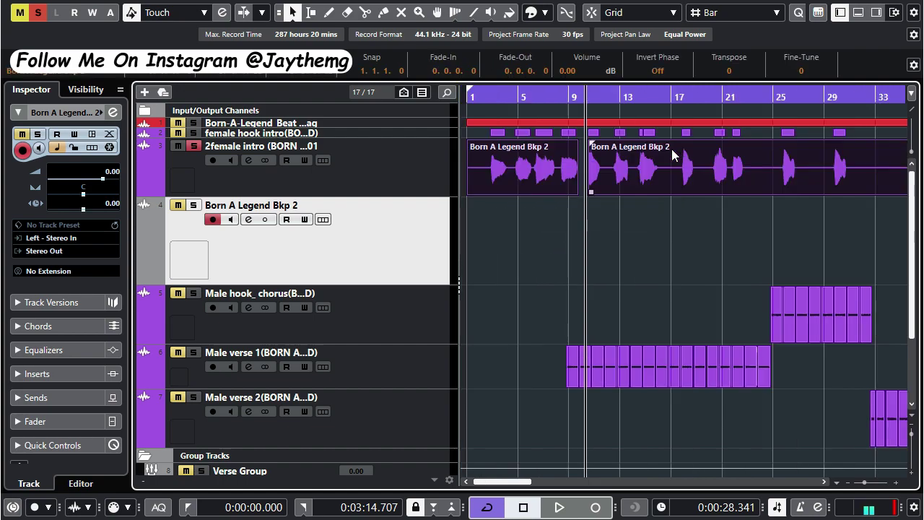
Step: Bypass the inserts on the 2female intro track and route its output to Verse Group
{"action": "scroll", "coordinate": [570, 75], "scroll_direction": "down", "scroll_amount": 5}
{"action": "left_click", "coordinate": [534, 95]}
{"action": "left_click", "coordinate": [365, 167]}
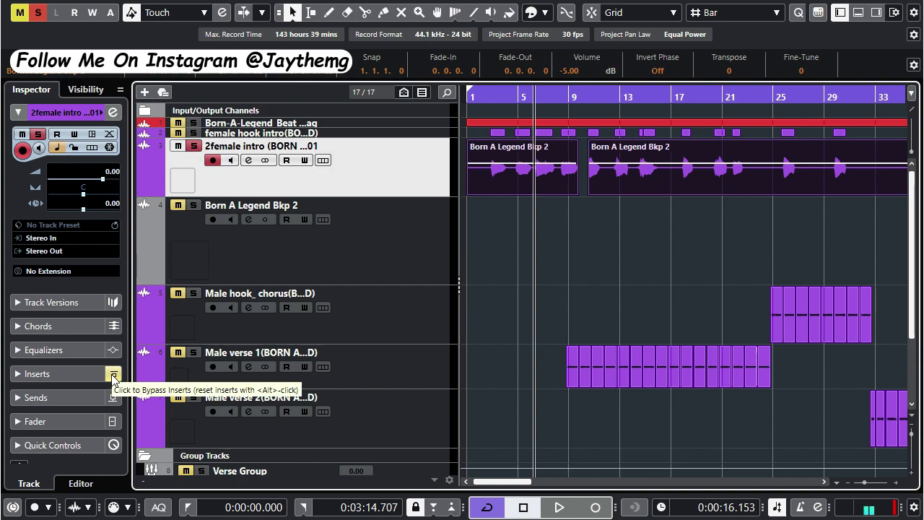
{"action": "left_click", "coordinate": [77, 251]}
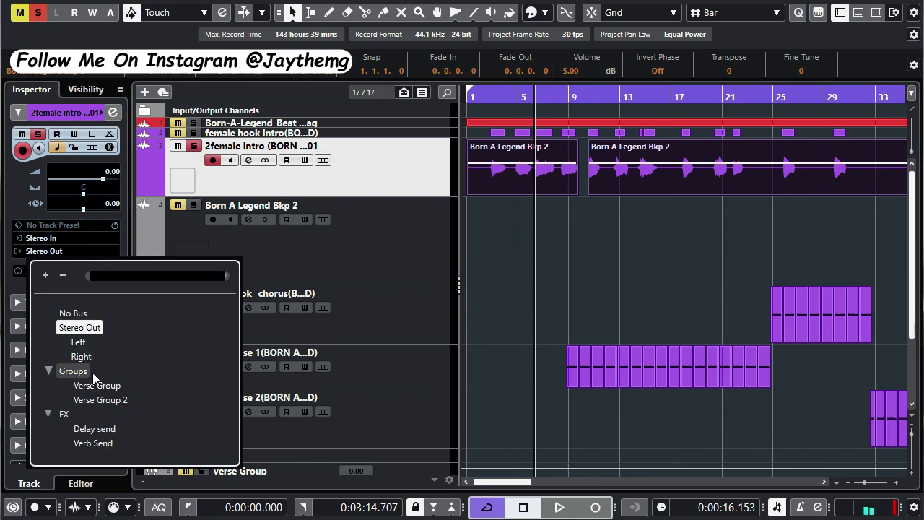
{"action": "left_click", "coordinate": [100, 390]}
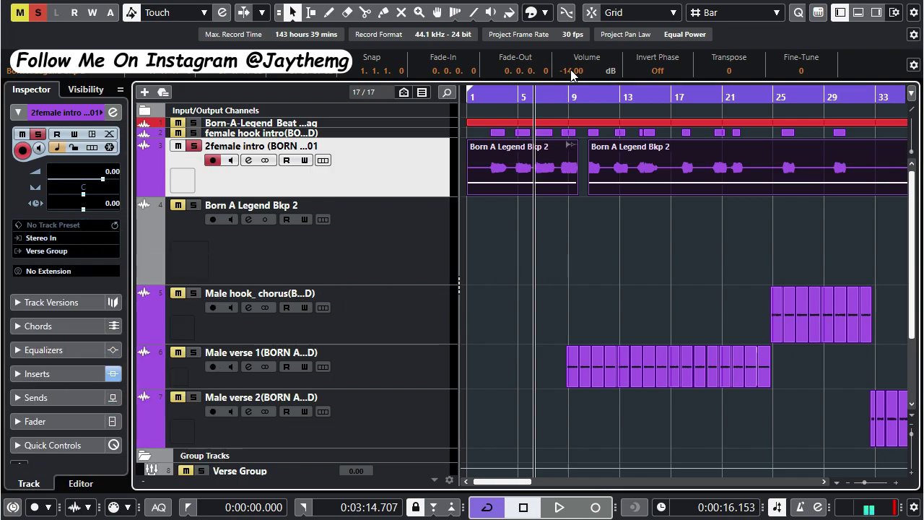
Step: Set the volume of the Born A Legend Bkp 2 clips to -30 dB, comparing it with the Male hook chorus clips
{"action": "scroll", "coordinate": [572, 72], "scroll_direction": "down", "scroll_amount": 4}
{"action": "scroll", "coordinate": [577, 71], "scroll_direction": "down", "scroll_amount": 9}
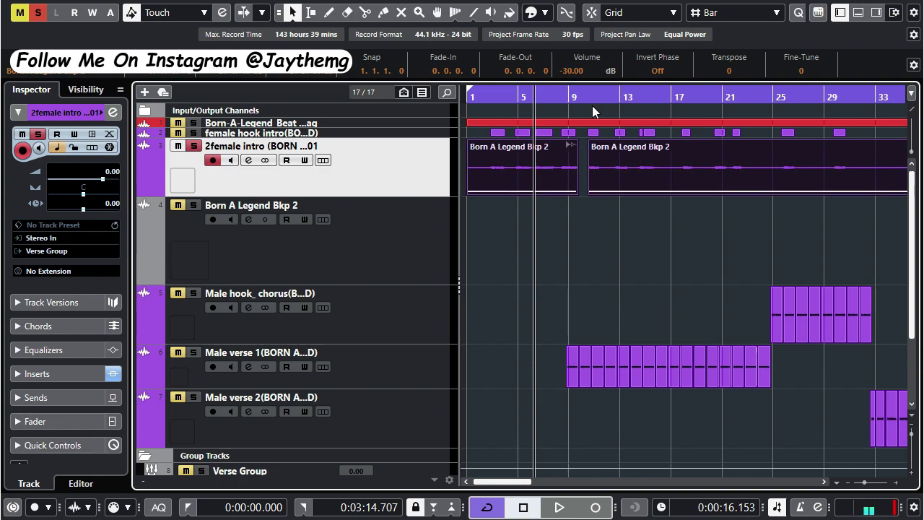
{"action": "left_click_drag", "start_coordinate": [714, 260], "coordinate": [862, 290]}
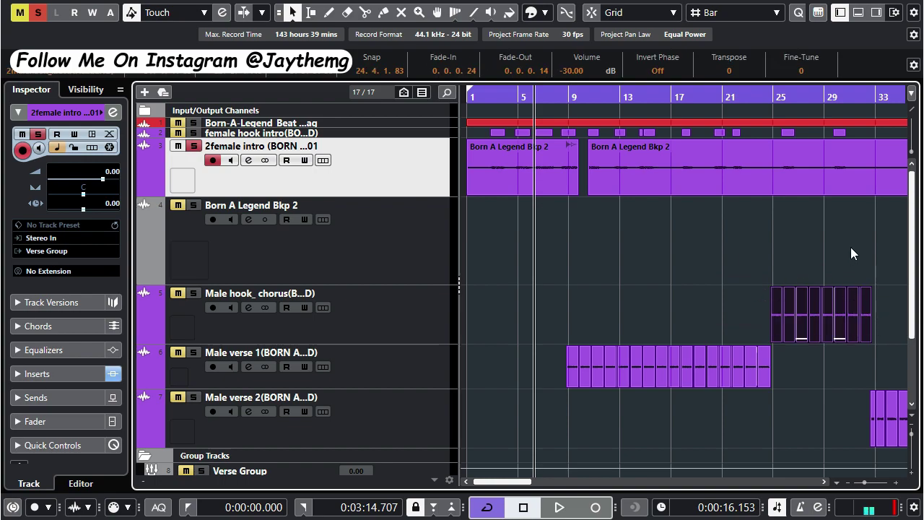
{"action": "left_click_drag", "start_coordinate": [543, 213], "coordinate": [626, 166]}
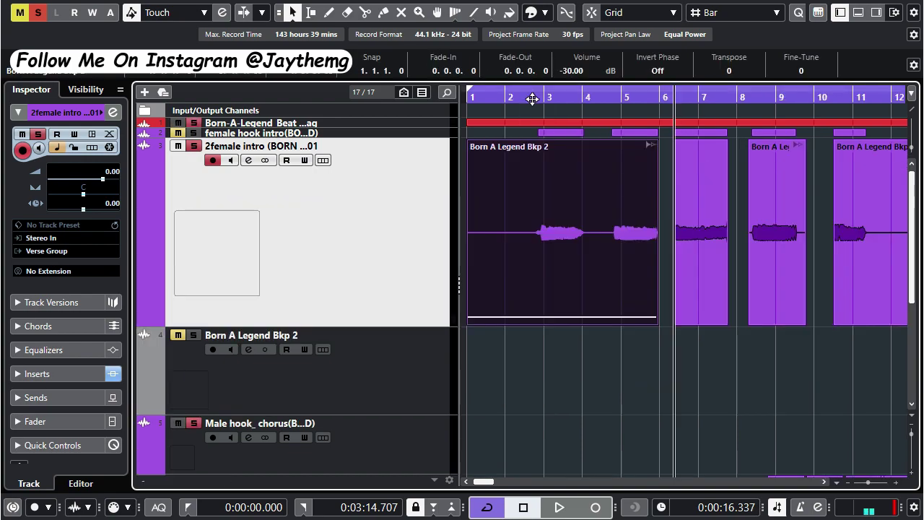
Step: Split the first clip just before the phrase at bar 3, then trim its start and give it a short fade-in
{"action": "left_click_drag", "start_coordinate": [532, 99], "coordinate": [531, 120]}
{"action": "left_click", "coordinate": [552, 238], "text": "alt"}
{"action": "left_click_drag", "start_coordinate": [553, 322], "coordinate": [560, 322]}
Step: Split out and delete the silence between the phrases in bar 4, and fade in the start of the following clip
{"action": "right_click", "coordinate": [751, 175]}
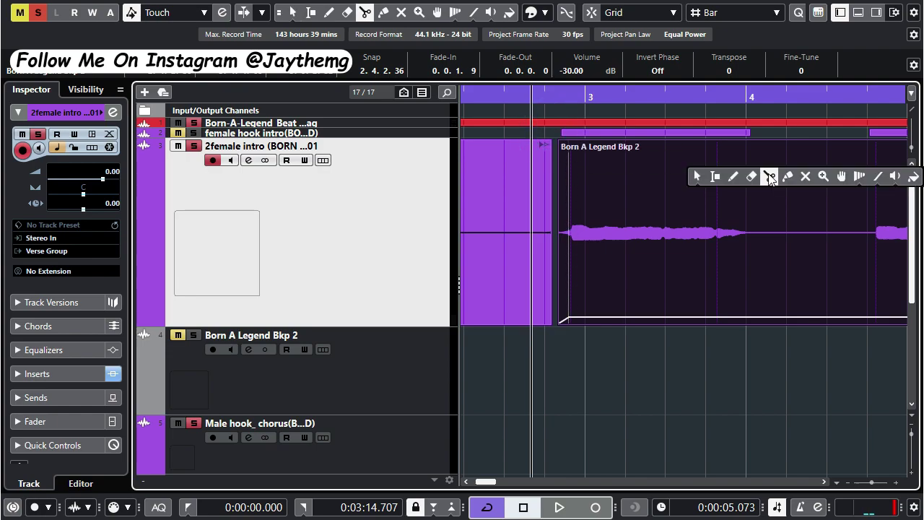
{"action": "left_click", "coordinate": [763, 176]}
{"action": "left_click", "coordinate": [752, 240]}
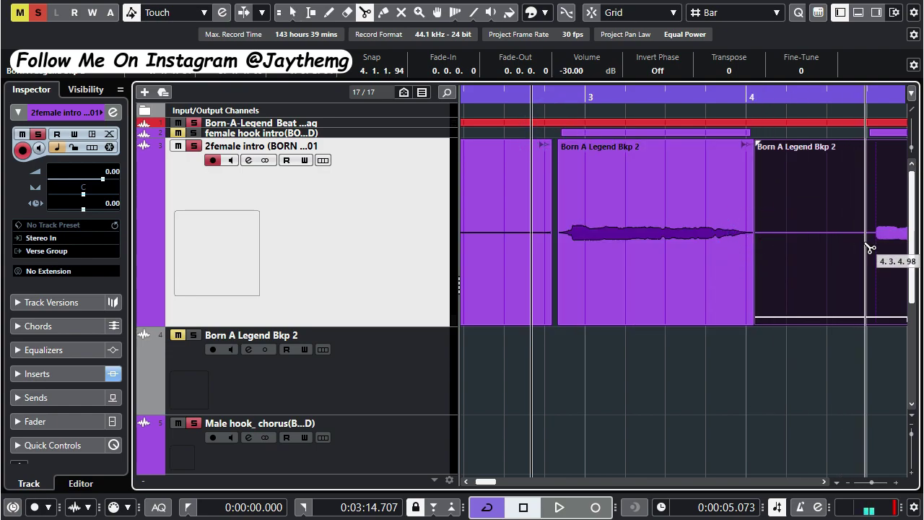
{"action": "left_click", "coordinate": [866, 239]}
{"action": "right_click", "coordinate": [841, 222]}
{"action": "left_click", "coordinate": [752, 221]}
{"action": "left_click", "coordinate": [802, 238]}
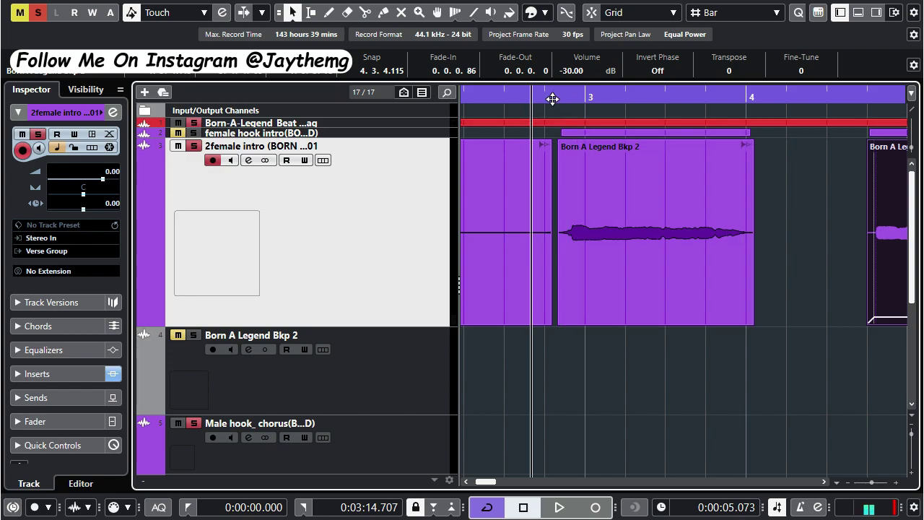
Step: Play back the trimmed vocal phrases on the 2female intro track
{"action": "left_click", "coordinate": [524, 198]}
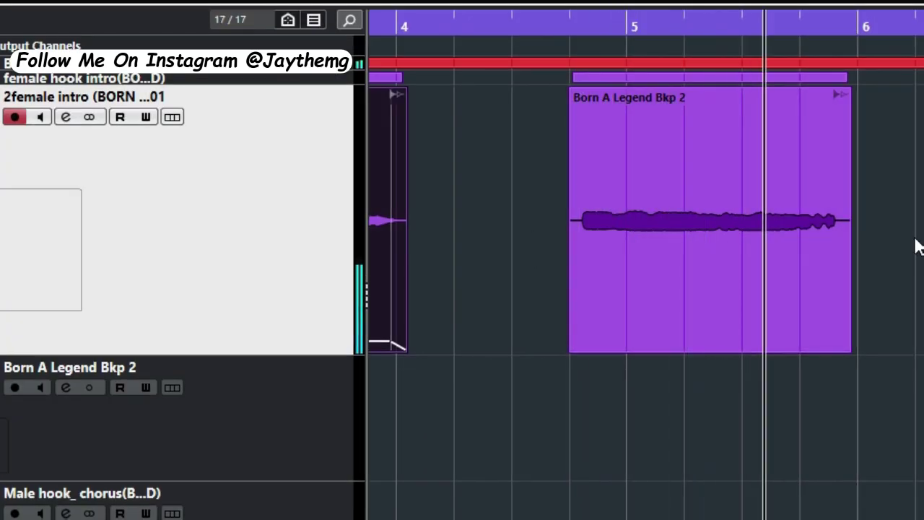
{"action": "key", "text": "g"}
{"action": "key", "text": "g"}
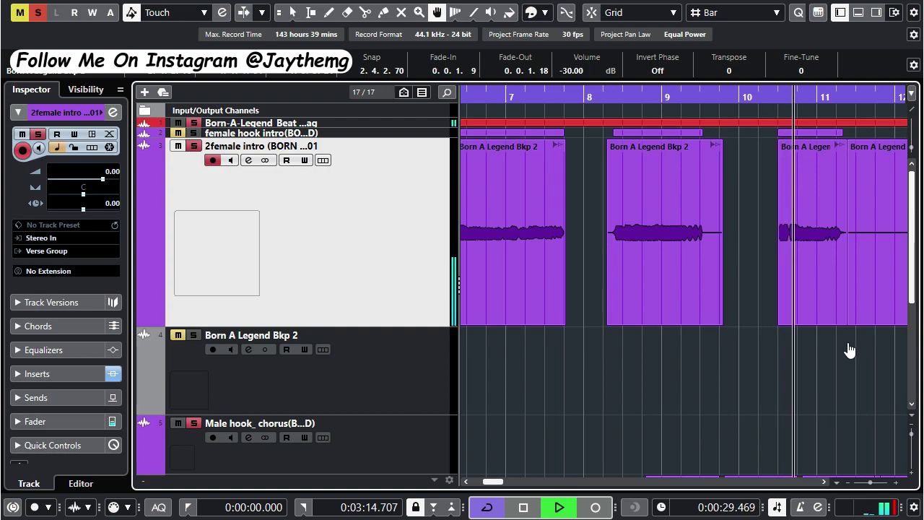
Step: Stop playback and switch to the Range Selection tool for the clips around bar 11
{"action": "right_click", "coordinate": [753, 181]}
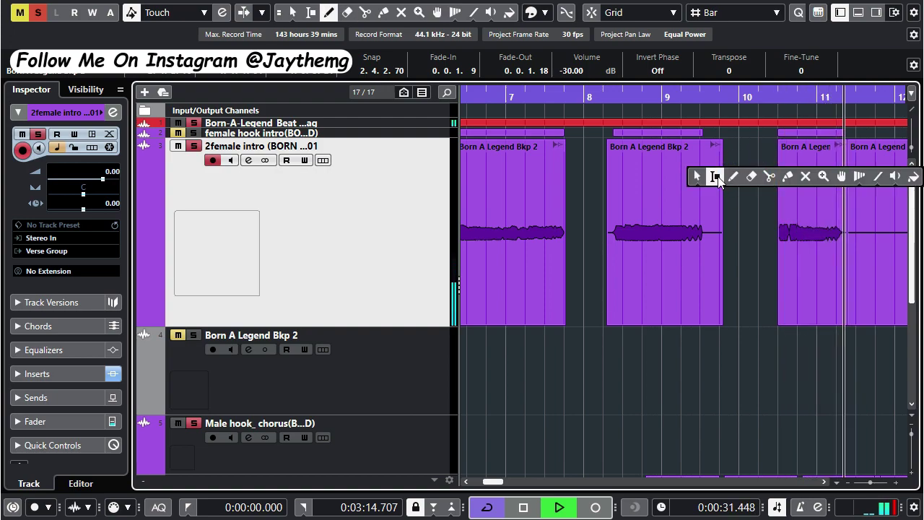
{"action": "left_click", "coordinate": [693, 171]}
{"action": "key", "text": "space"}
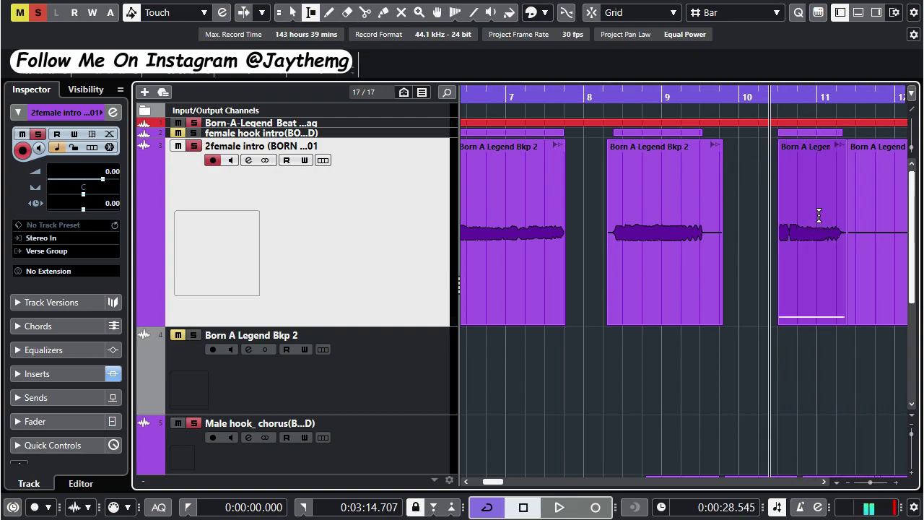